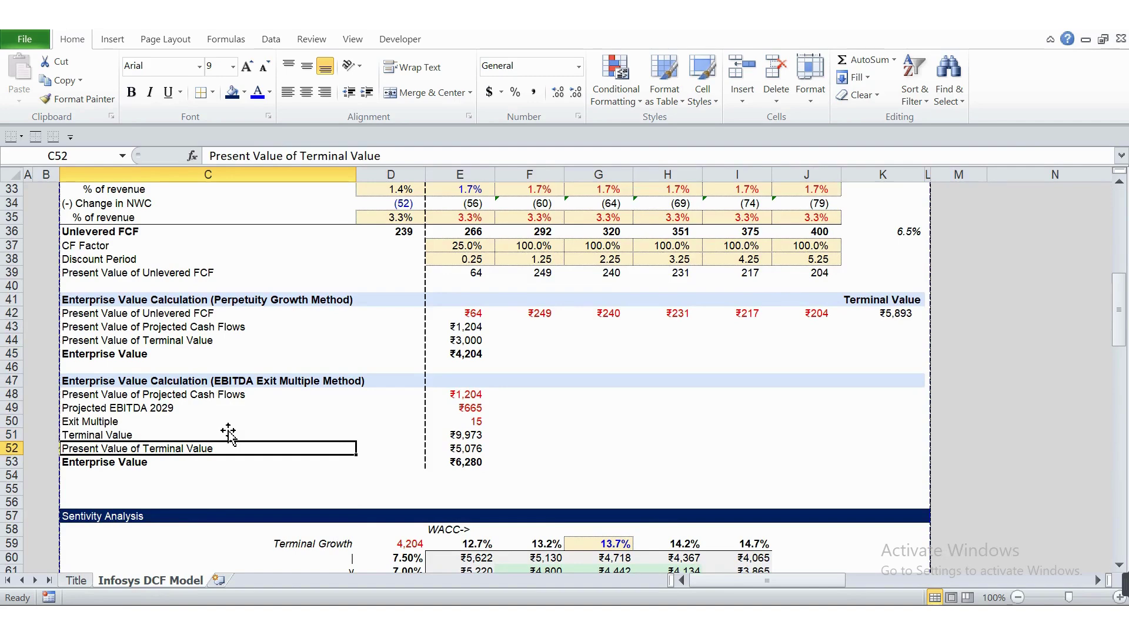
# - Review the enterprise value calculations for the Perpetuity Growth and EBITDA Exit Multiple methods
pyautogui.press('Up')
pyautogui.press('Up')
pyautogui.press('Up')
pyautogui.press('Up')
pyautogui.press('Up')
pyautogui.press('Up')
pyautogui.press('Up')
pyautogui.press('Up')
pyautogui.press('Up')
pyautogui.press('Up')
pyautogui.press('Up')
pyautogui.press('Down')
pyautogui.press('Right')
pyautogui.press('Down')
pyautogui.press('Down')
pyautogui.press('Down')
pyautogui.press('Down')
pyautogui.press('Down')
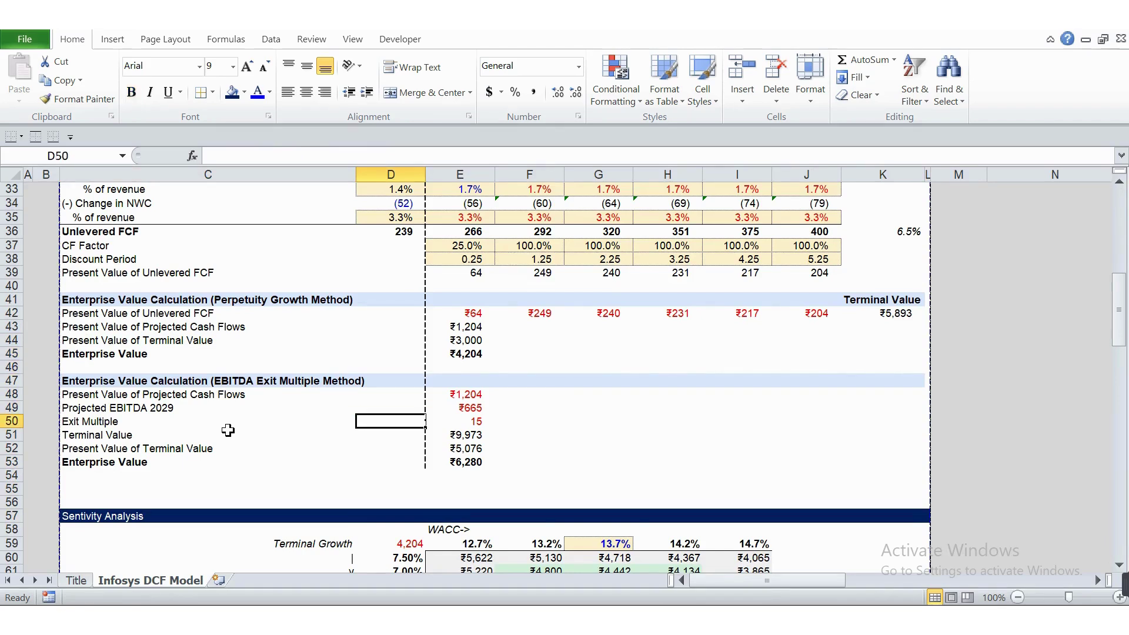
# - Look over the Sensitivity Analysis section below the enterprise value calculations, ending at the base-case cell G62
pyautogui.press('Down')
pyautogui.press('Down')
pyautogui.press('Down')
pyautogui.press('Down')
pyautogui.press('Down')
pyautogui.press('Down')
pyautogui.press('Down')
pyautogui.press('Down')
pyautogui.press('Down')
pyautogui.press('Down')
pyautogui.press('Down')
pyautogui.press('Down')
pyautogui.press('Down')
pyautogui.press('Down')
pyautogui.press('Down')
pyautogui.press('Down')
pyautogui.press('Down')
pyautogui.press('Down')
pyautogui.press('Down')
pyautogui.press('Down')
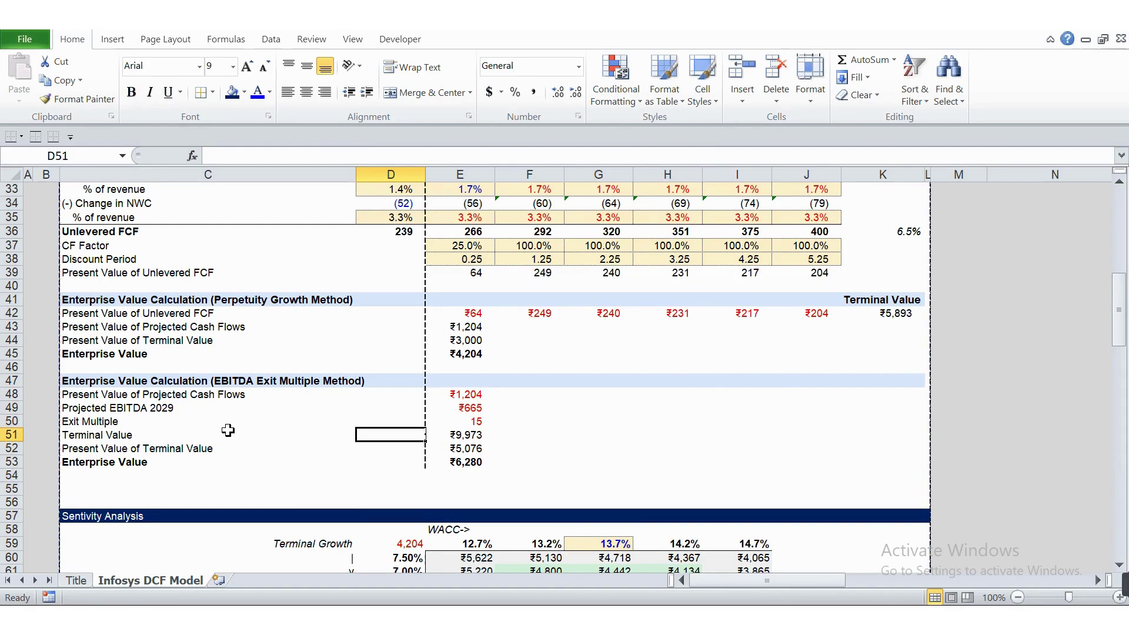
pyautogui.press('Up')
pyautogui.press('Up')
pyautogui.press('Up')
pyautogui.press('Up')
pyautogui.press('Up')
pyautogui.press('Up')
pyautogui.press('Up')
pyautogui.press('Up')
pyautogui.press('Up')
pyautogui.press('Up')
pyautogui.press('Up')
pyautogui.press('Right')
pyautogui.press('Right')
pyautogui.press('Up')
pyautogui.press('Up')
pyautogui.press('Right')
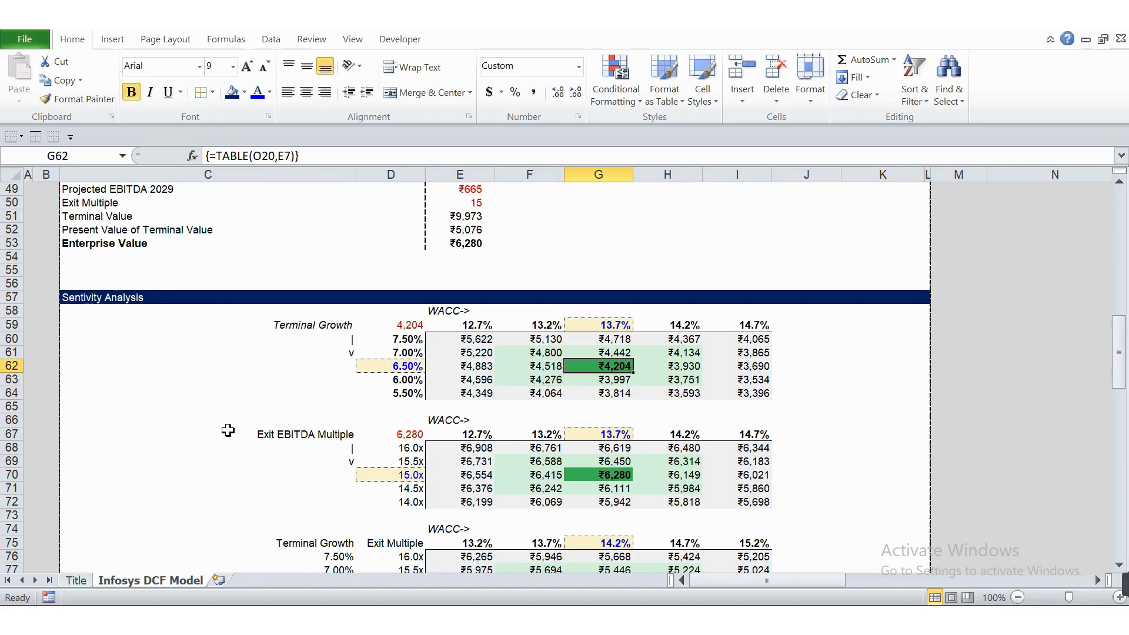
# - Examine the WACC and Terminal Growth labels that define the first sensitivity table's two axes
pyautogui.press('Up')
pyautogui.press('Up')
pyautogui.press('Up')
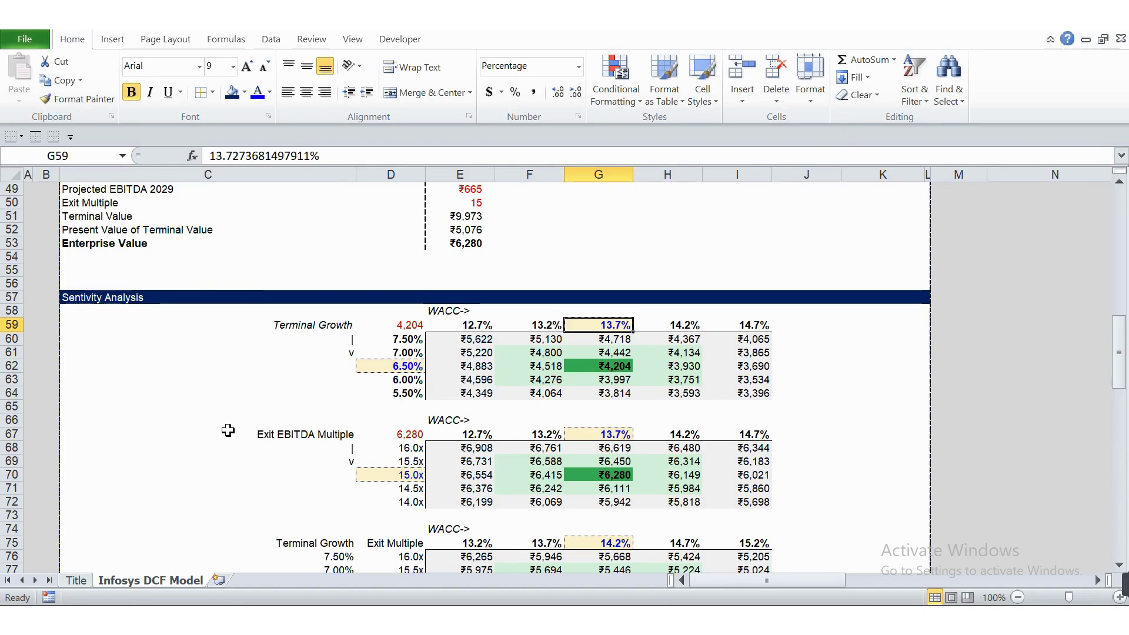
pyautogui.press('Left')
pyautogui.press('Left')
pyautogui.press('Left')
pyautogui.press('Left')
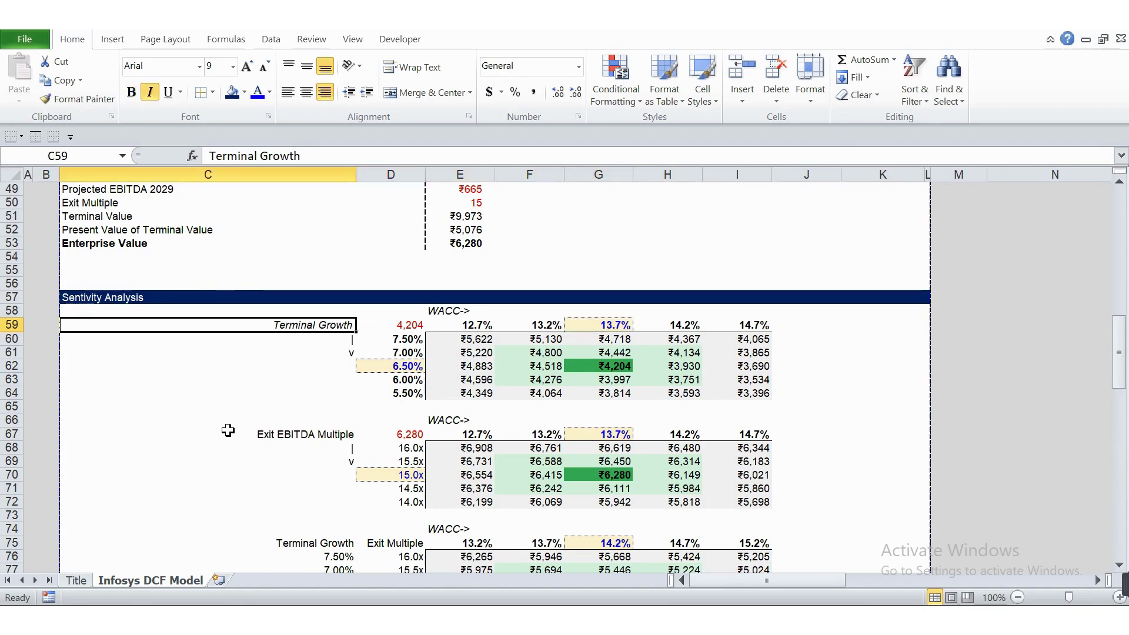
pyautogui.press('Up')
pyautogui.press('Right')
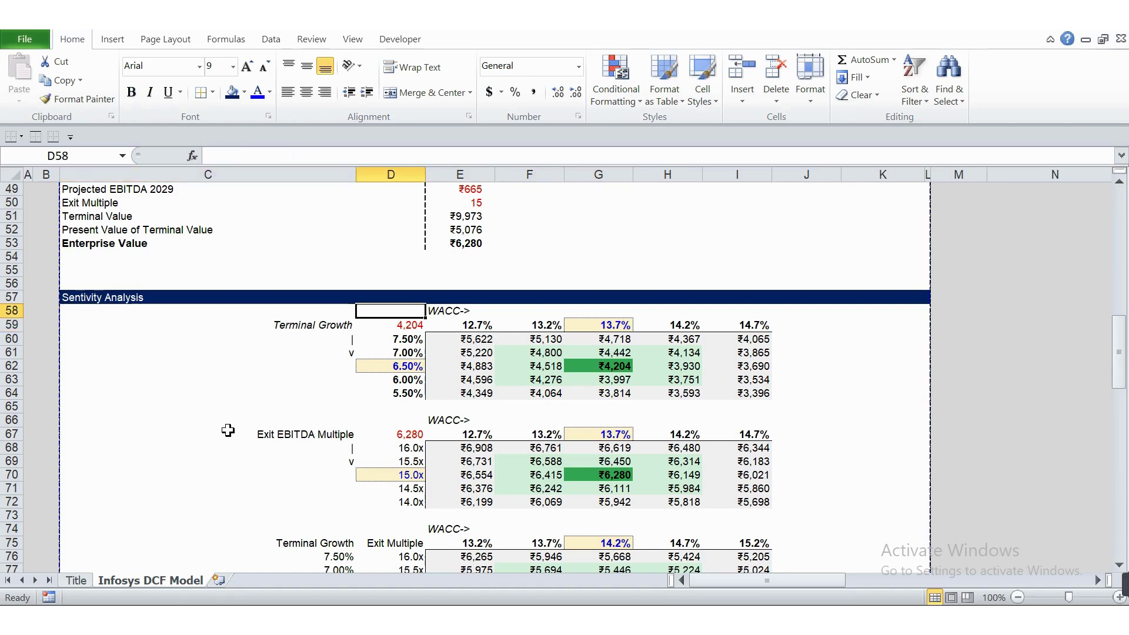
pyautogui.press('Right')
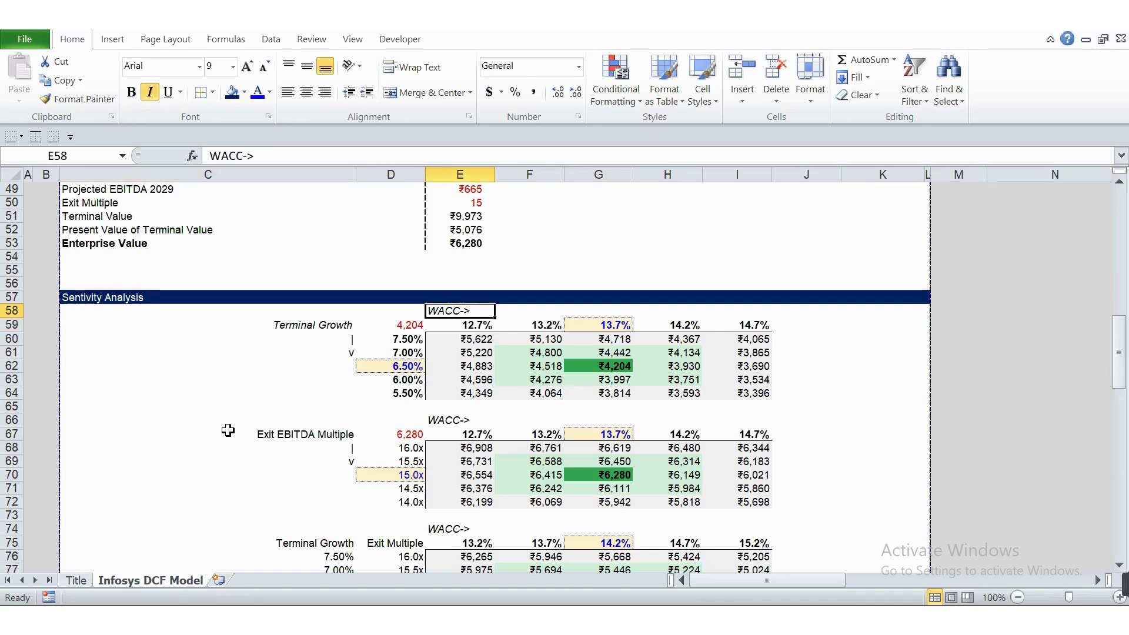
# - Examine the WACC values and their step formulas across row 59 of the first sensitivity table
pyautogui.press('Down')
pyautogui.press('Down')
pyautogui.press('Down')
pyautogui.press('Right')
pyautogui.press('Up')
pyautogui.press('Up')
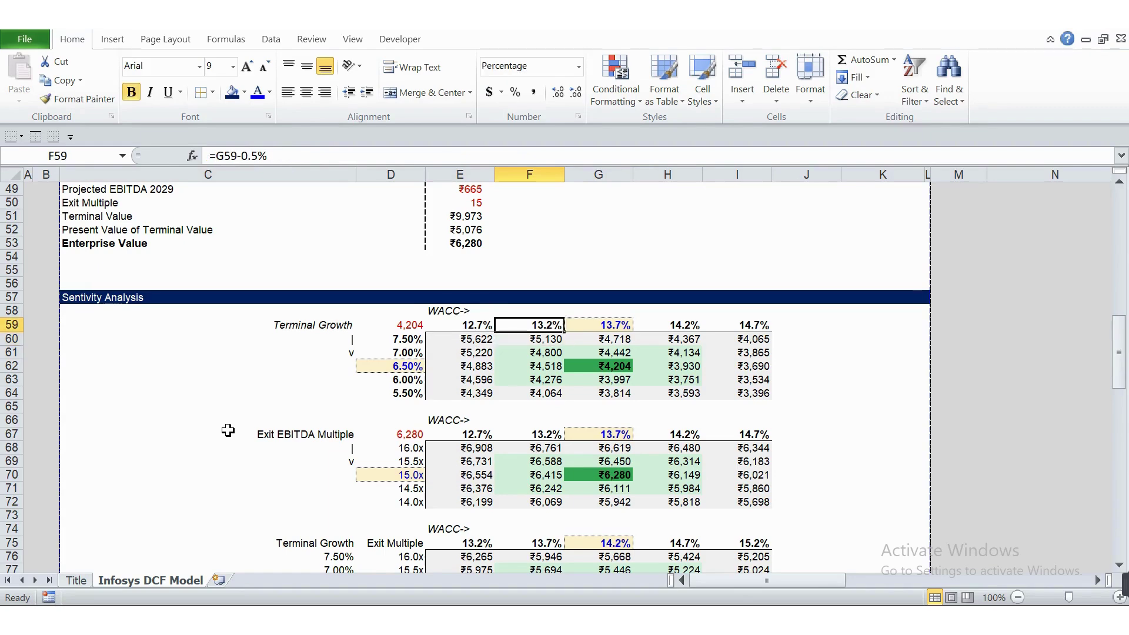
pyautogui.press('Right')
pyautogui.press('Right')
pyautogui.press('Left')
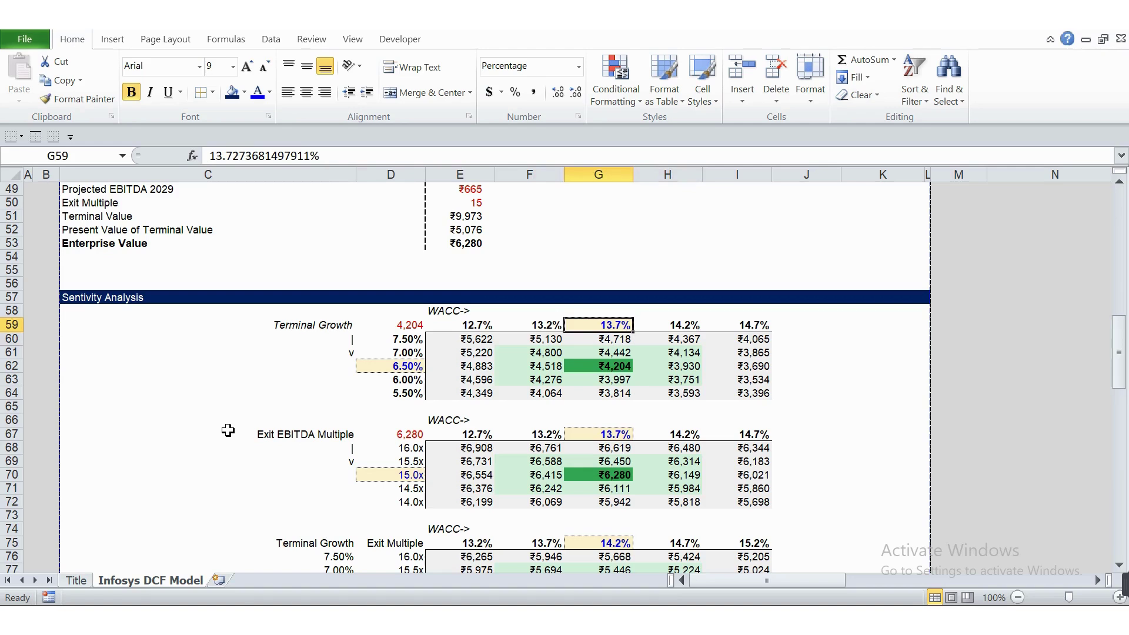
pyautogui.press('Left')
pyautogui.press('Right')
pyautogui.press('Right')
pyautogui.press('Left')
pyautogui.press('Left')
pyautogui.press('Left')
pyautogui.press('Left')
# - Examine the terminal growth rates down column D of the first sensitivity table
pyautogui.press('Down')
pyautogui.press('Down')
pyautogui.press('Down')
pyautogui.press('Up')
pyautogui.press('Down')
pyautogui.press('Down')
pyautogui.press('Down')
pyautogui.press('Up')
pyautogui.press('Up')
pyautogui.press('Up')
pyautogui.press('Up')
# - Examine the enterprise values computed for the WACC and terminal growth combinations in the first table
pyautogui.press('Right')
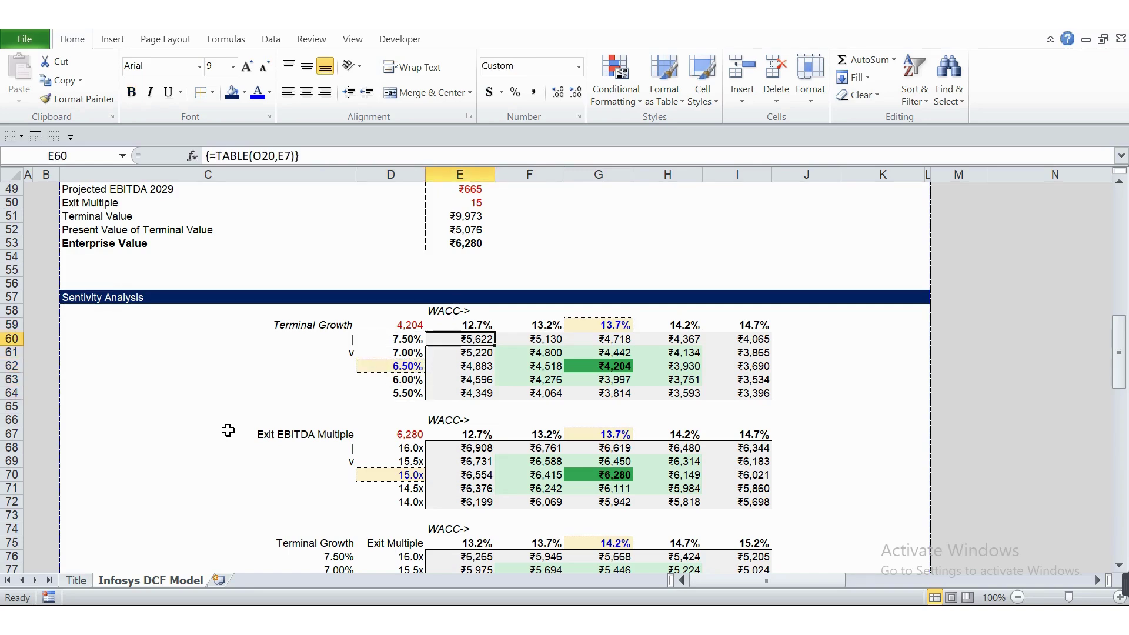
pyautogui.press('Right')
pyautogui.press('Right')
pyautogui.press('Right')
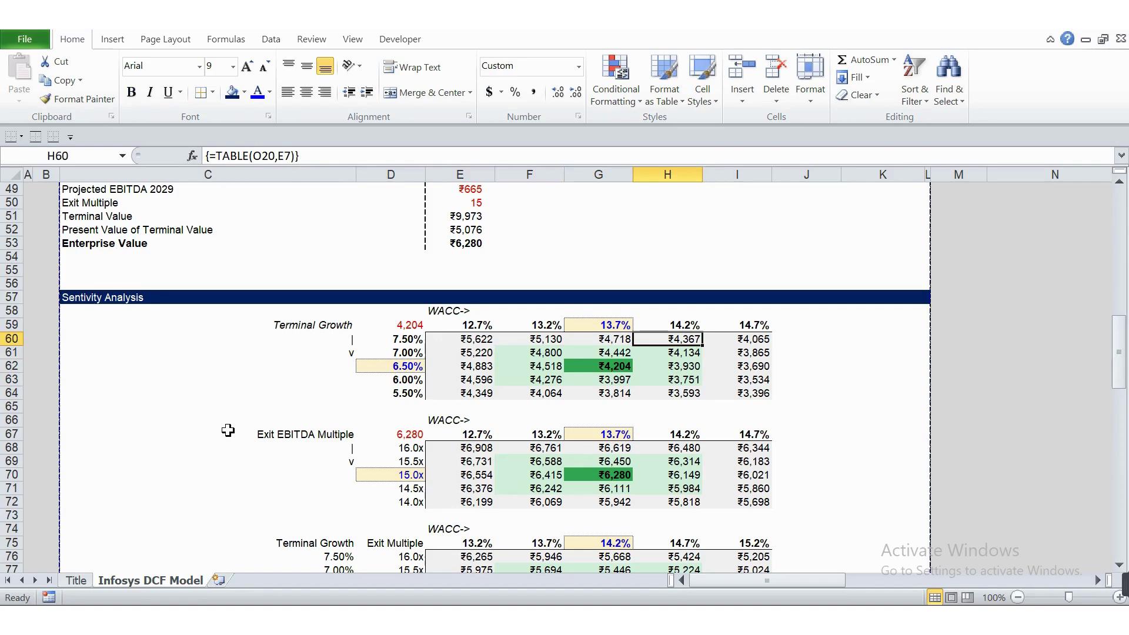
pyautogui.press('Down')
pyautogui.press('Down')
pyautogui.press('Down')
pyautogui.press('Left')
pyautogui.press('Up')
pyautogui.press('Right')
pyautogui.press('Up')
pyautogui.press('Up')
pyautogui.press('Left')
pyautogui.press('Left')
pyautogui.press('Left')
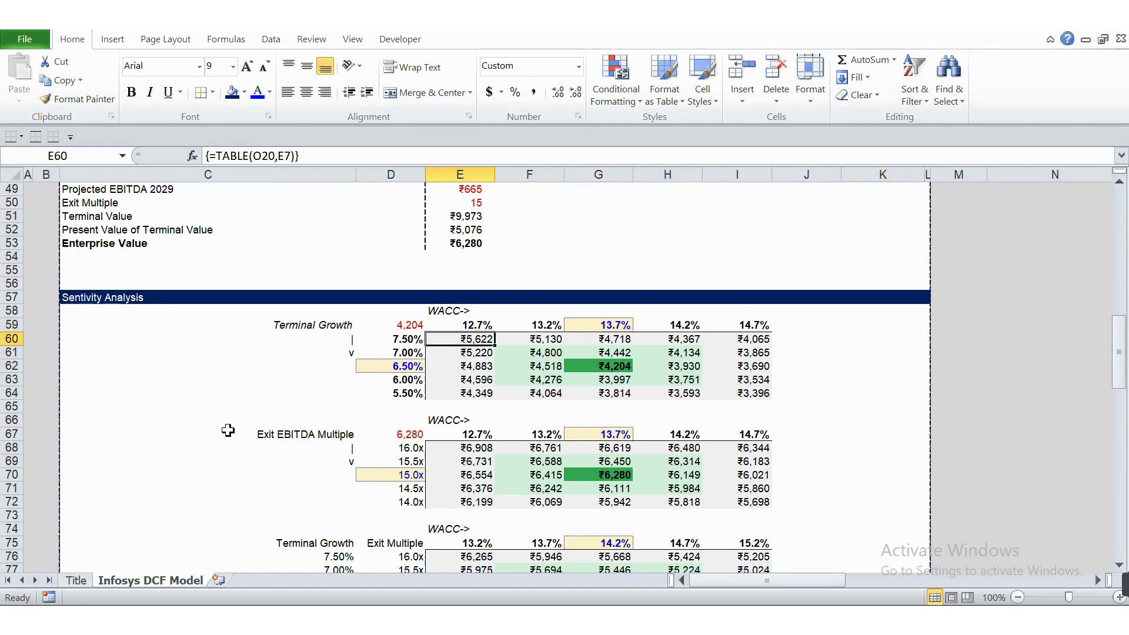
# - Highlight the whole WACC and terminal growth table, D59:I64, from its corner cell
pyautogui.press('Up')
pyautogui.press('Down')
pyautogui.press('Up')
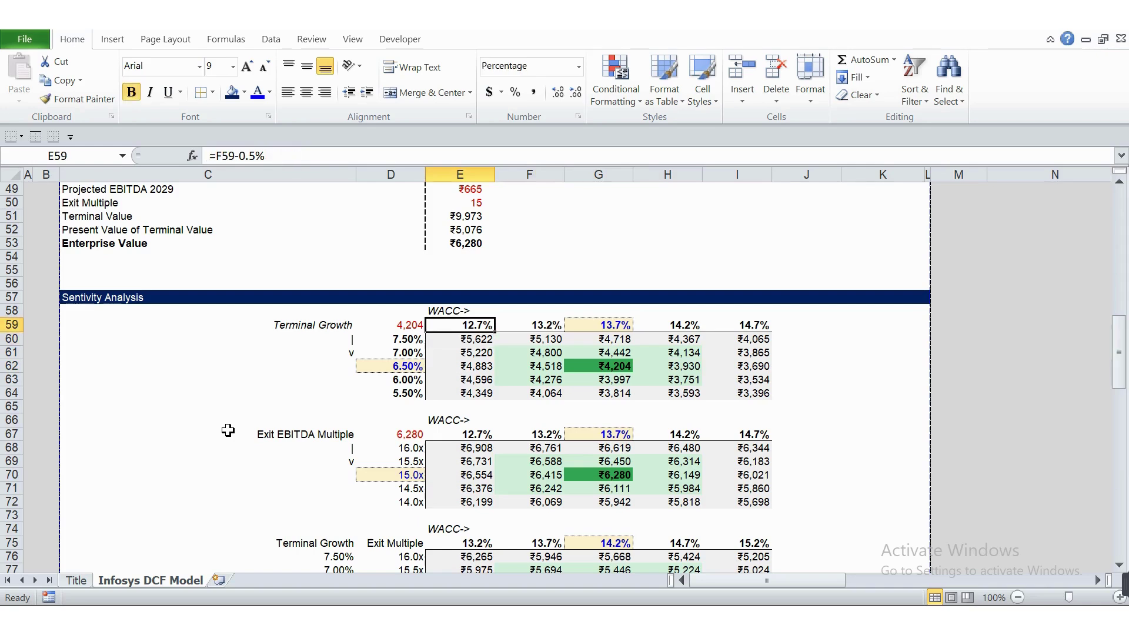
pyautogui.press('Down')
pyautogui.press('Up')
pyautogui.press('Left')
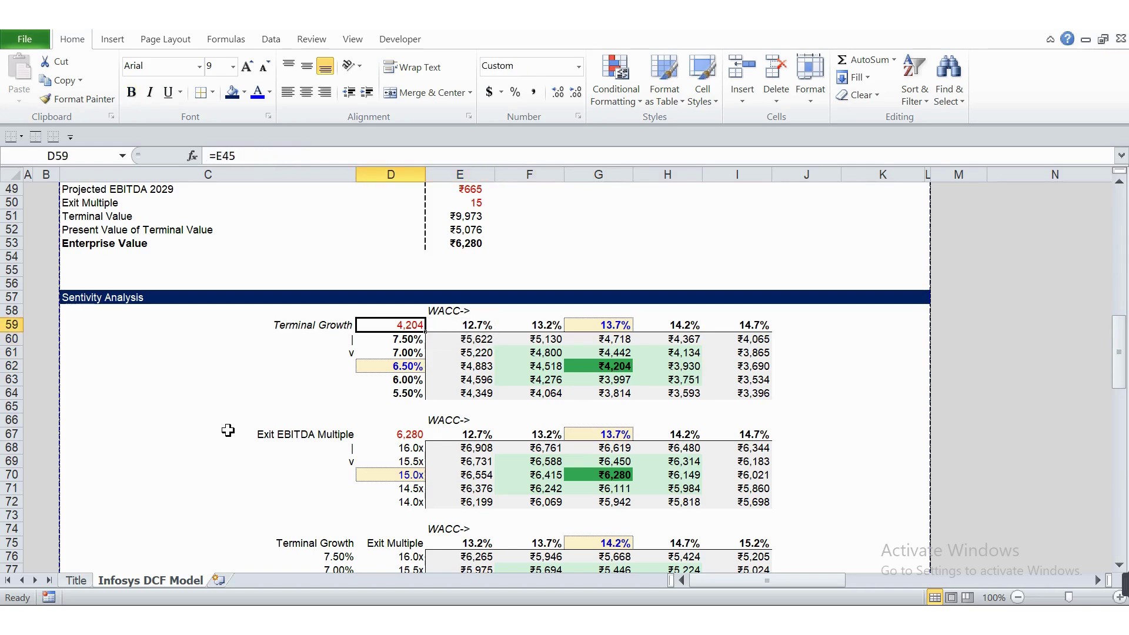
pyautogui.hotkey('shift', 'Right')
pyautogui.hotkey('shift', 'Right')
pyautogui.hotkey('shift', 'Right')
pyautogui.hotkey('shift', 'Right')
pyautogui.hotkey('shift', 'Right')
pyautogui.hotkey('shift', 'Down')
pyautogui.hotkey('shift', 'Down')
pyautogui.hotkey('shift', 'Down')
pyautogui.hotkey('shift', 'Down')
pyautogui.hotkey('shift', 'Down')
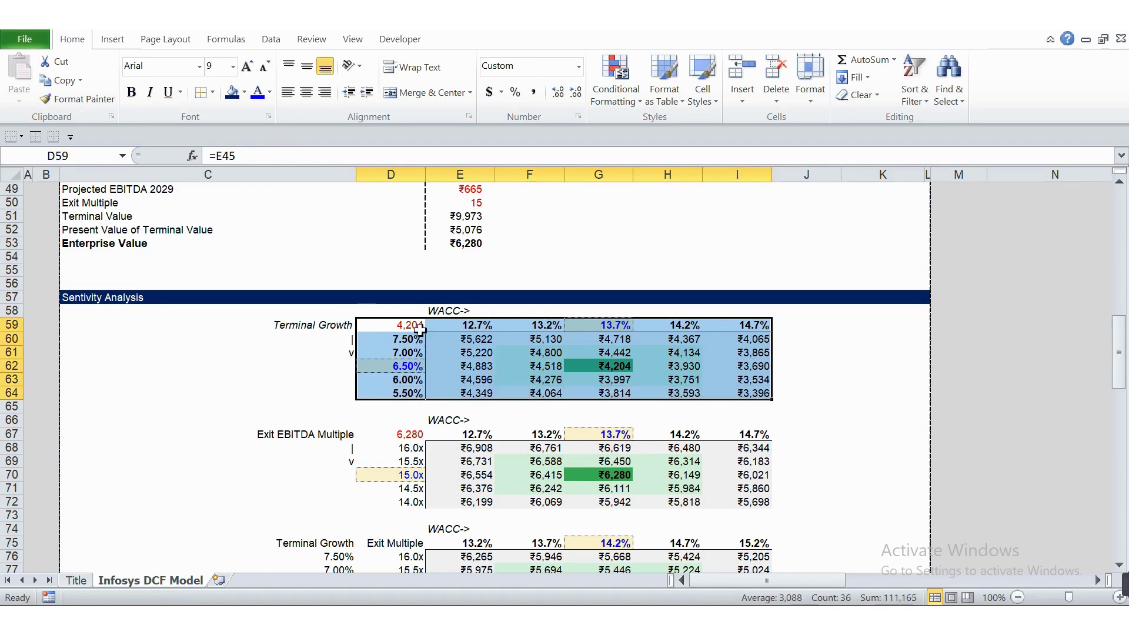
# - Trace the corner formula in D59 to its source cell and check the base WACC and terminal growth cells
pyautogui.click(404, 324)
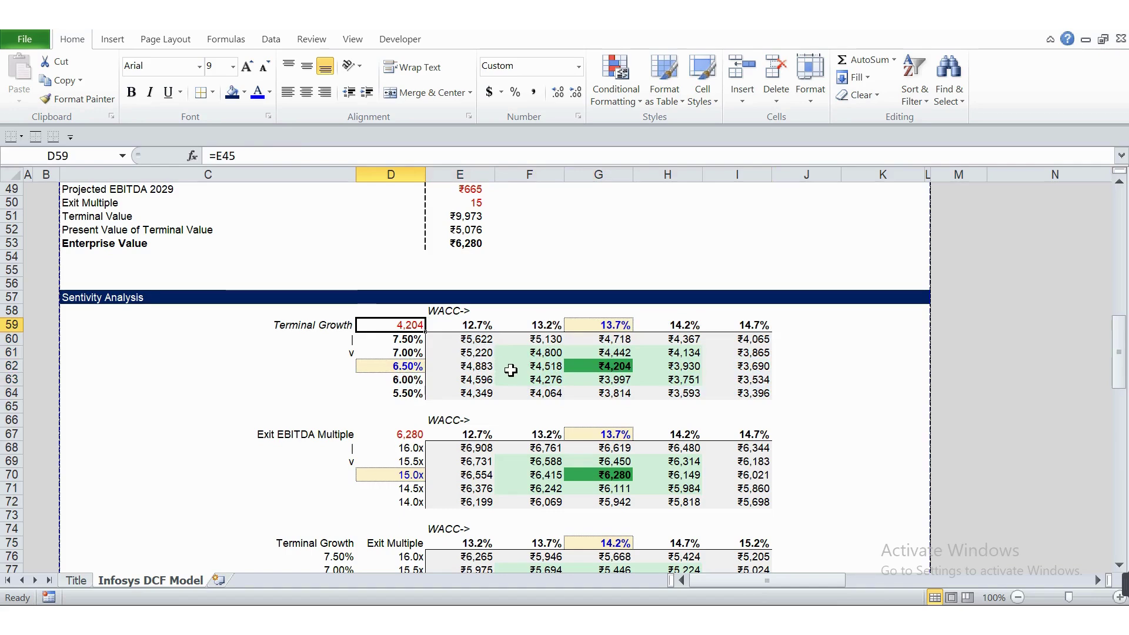
pyautogui.press('F2')
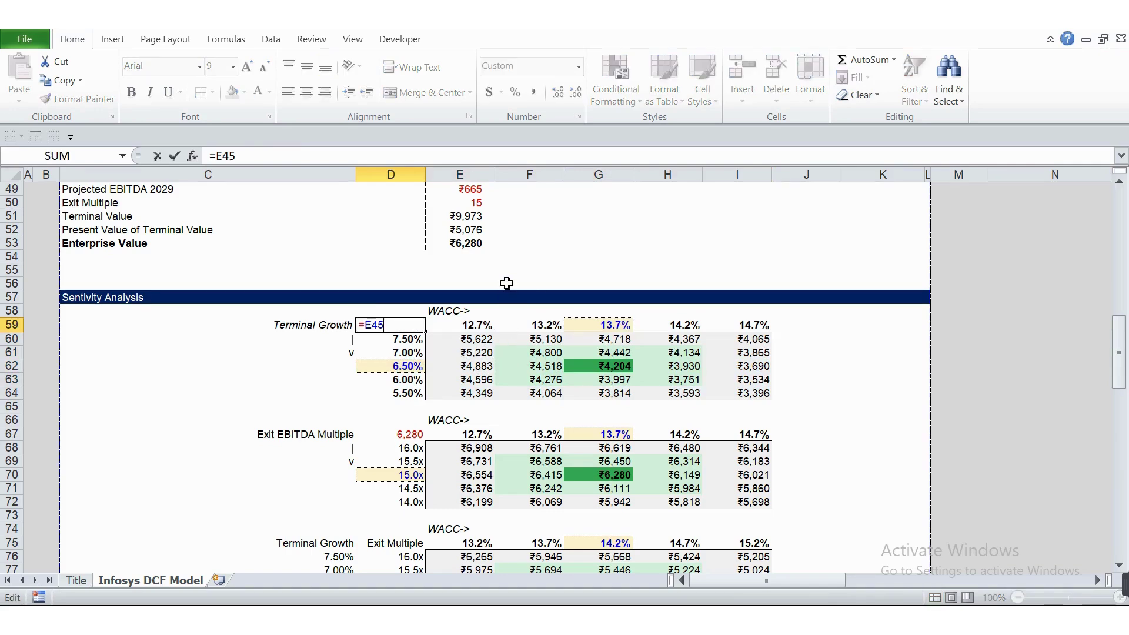
pyautogui.moveTo(1120, 347); pyautogui.dragTo(1122, 324)
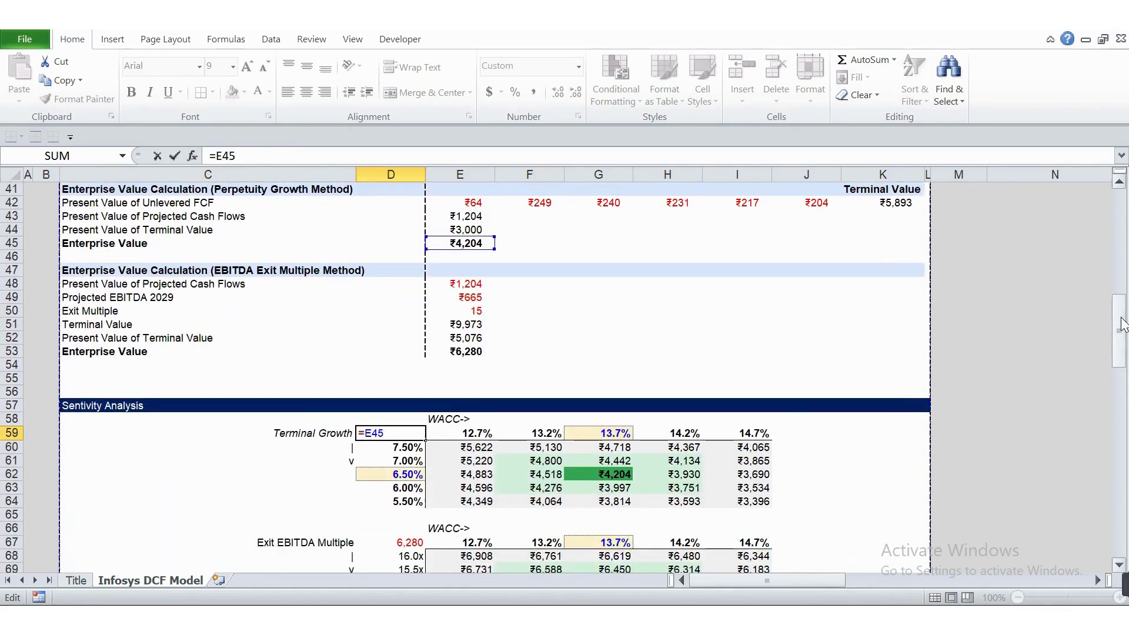
pyautogui.click(595, 436)
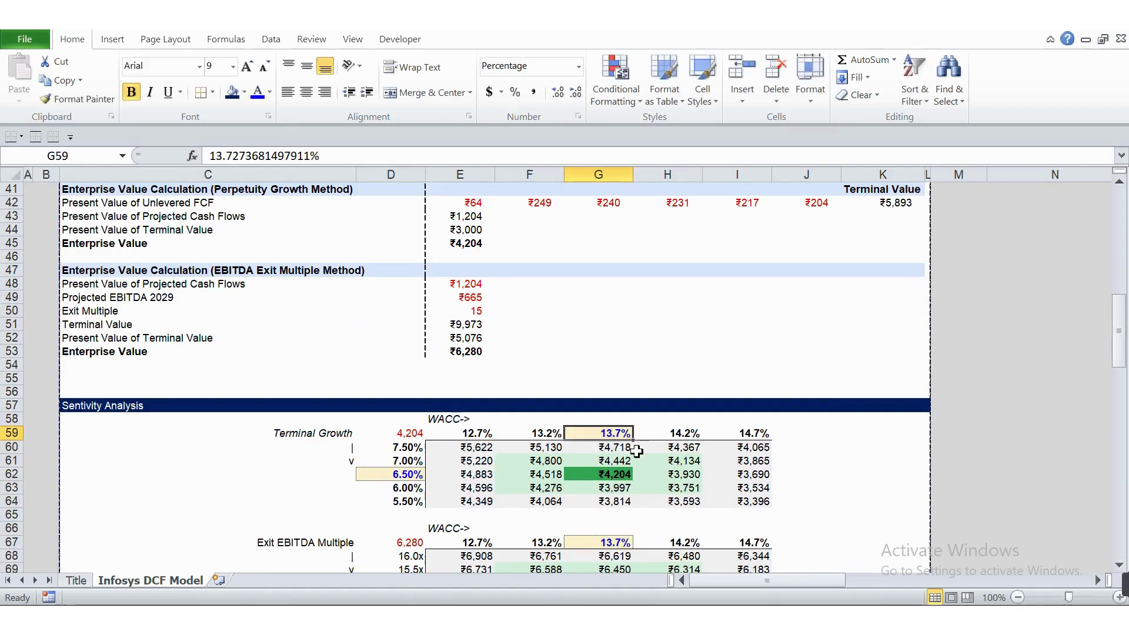
pyautogui.click(406, 476)
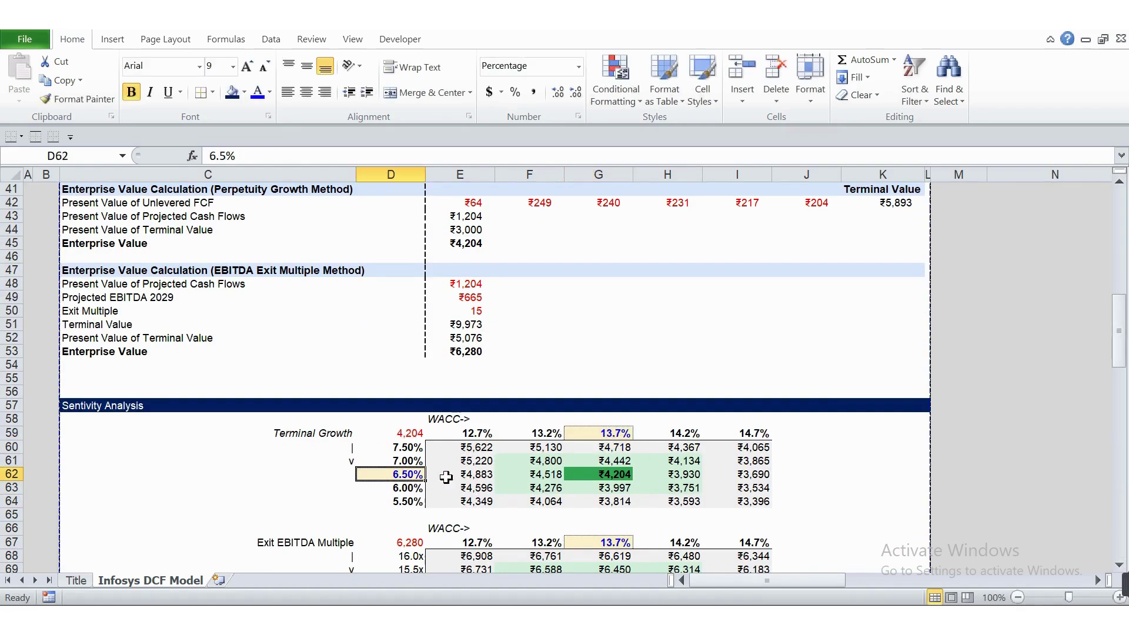
# - Select the table range D59:I64 and start a What-If Analysis Data Table on it
pyautogui.click(408, 433)
pyautogui.hotkey('shift', 'Right')
pyautogui.hotkey('shift', 'Right')
pyautogui.hotkey('shift', 'Right')
pyautogui.hotkey('shift', 'Right')
pyautogui.hotkey('shift', 'Right')
pyautogui.hotkey('shift', 'Right')
pyautogui.hotkey('shift', 'Left')
pyautogui.hotkey('shift', 'Down')
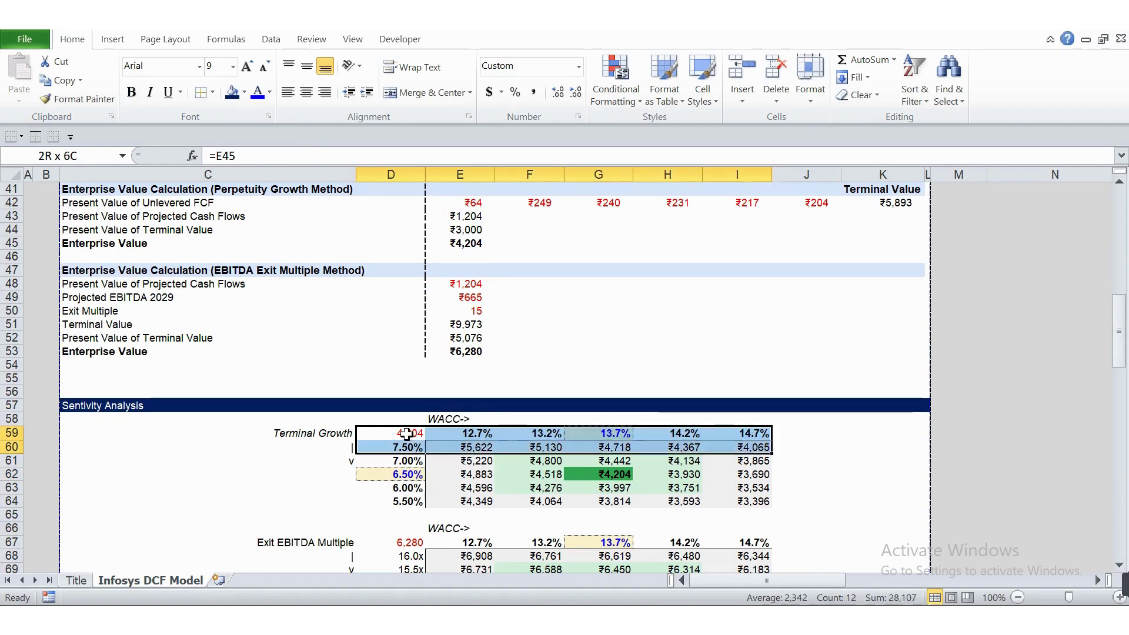
pyautogui.hotkey('shift', 'Down')
pyautogui.hotkey('shift', 'Down')
pyautogui.hotkey('shift', 'Down')
pyautogui.hotkey('shift', 'Down')
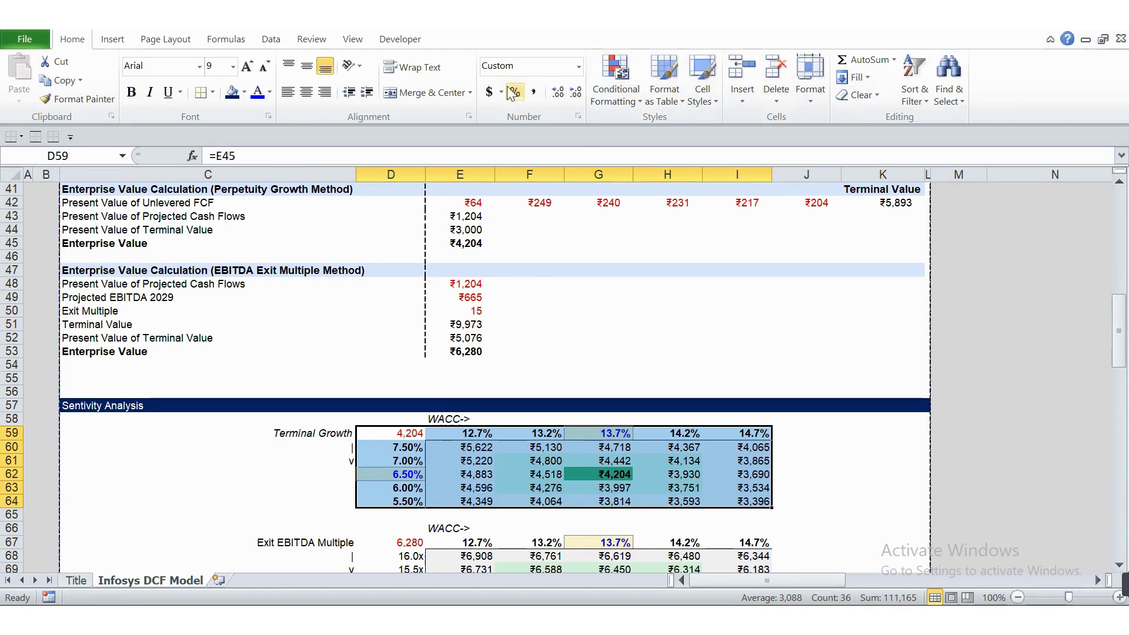
pyautogui.click(270, 40)
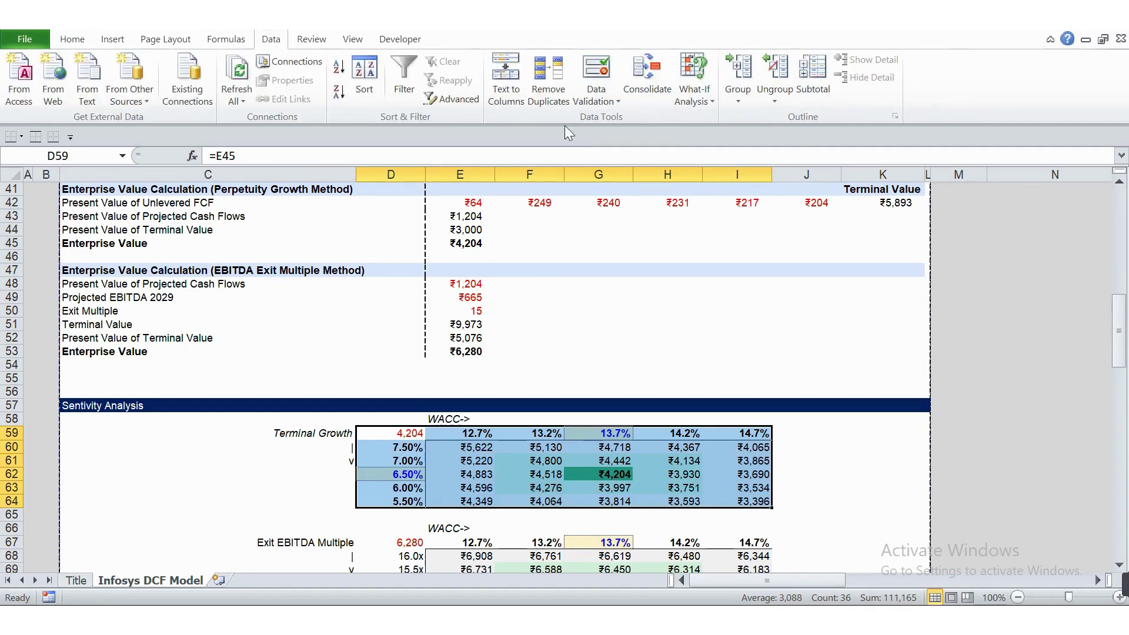
pyautogui.click(701, 95)
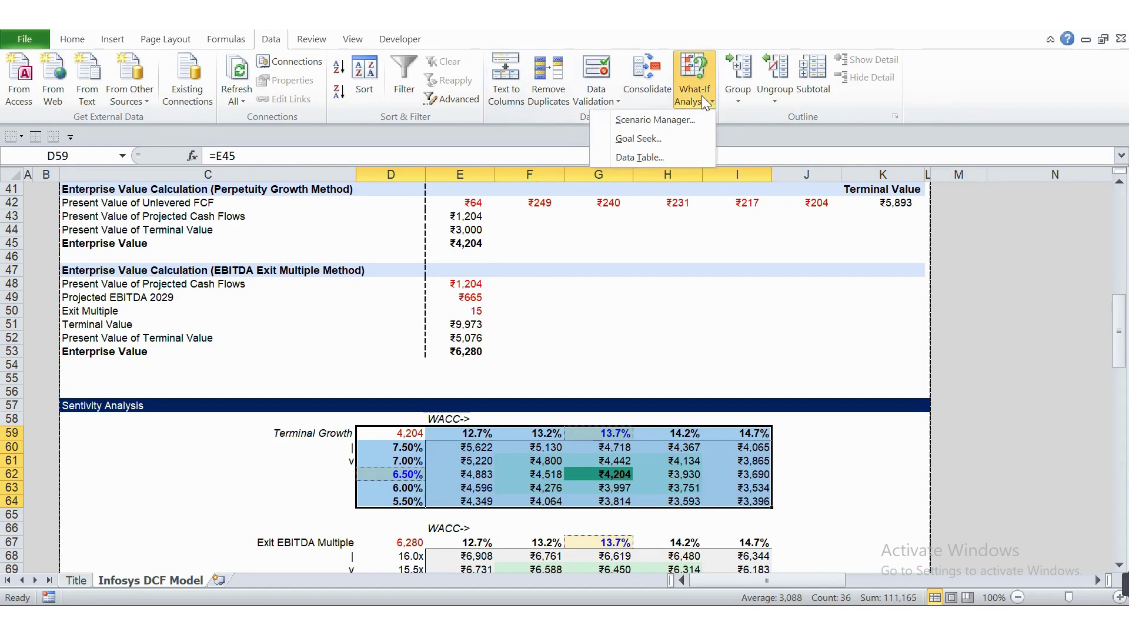
pyautogui.click(645, 157)
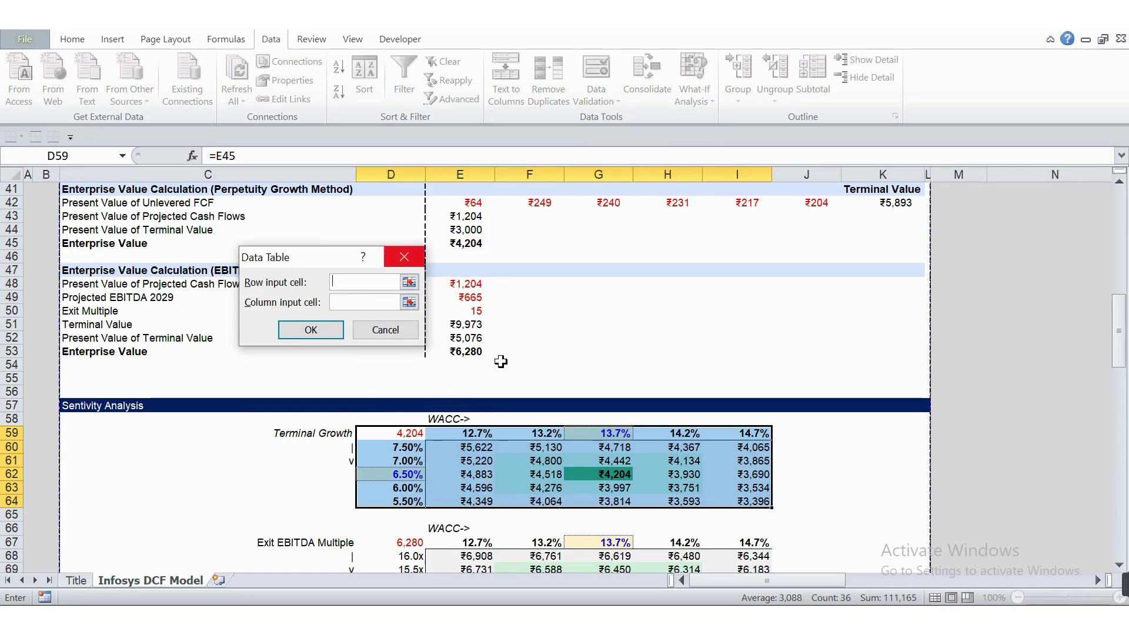
# - Create the data table with the terminal growth rate E7 as row input cell and the discount rate E8 as column input cell
pyautogui.click(487, 353)
pyautogui.press('Up')
pyautogui.press('Up')
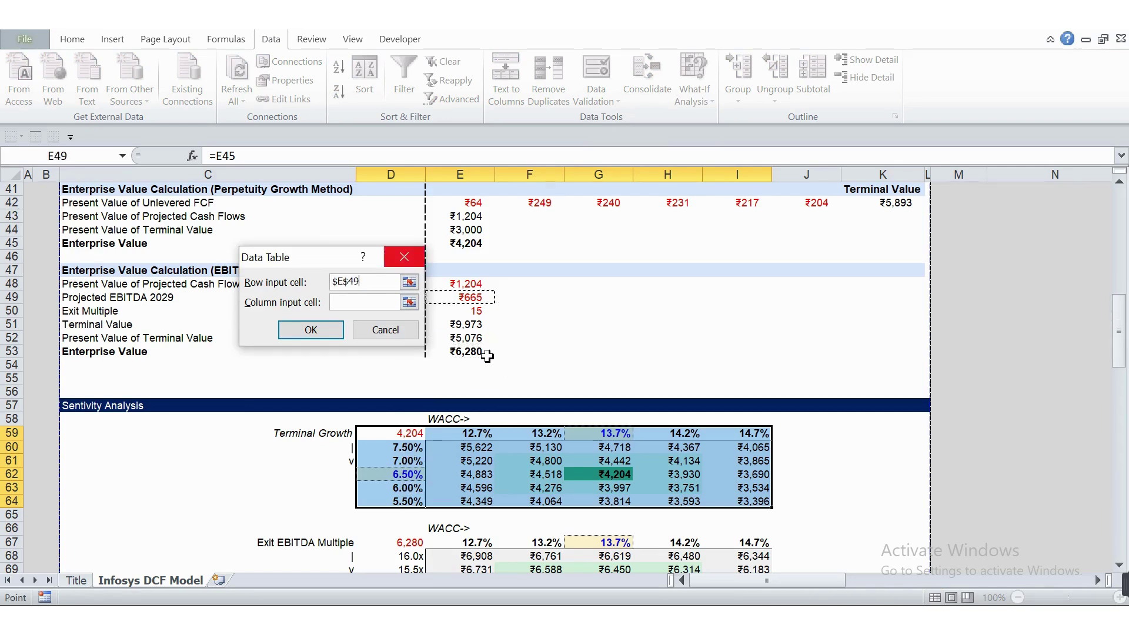
pyautogui.press('Up')
pyautogui.press('Up')
pyautogui.press('Up')
pyautogui.press('Up')
pyautogui.press('Up')
pyautogui.press('Up')
pyautogui.press('Up')
pyautogui.press('Up')
pyautogui.press('Up')
pyautogui.press('Up')
pyautogui.press('Up')
pyautogui.press('Up')
pyautogui.press('Up')
pyautogui.press('Up')
pyautogui.press('Up')
pyautogui.press('Up')
pyautogui.press('Up')
pyautogui.press('Up')
pyautogui.press('Up')
pyautogui.press('Up')
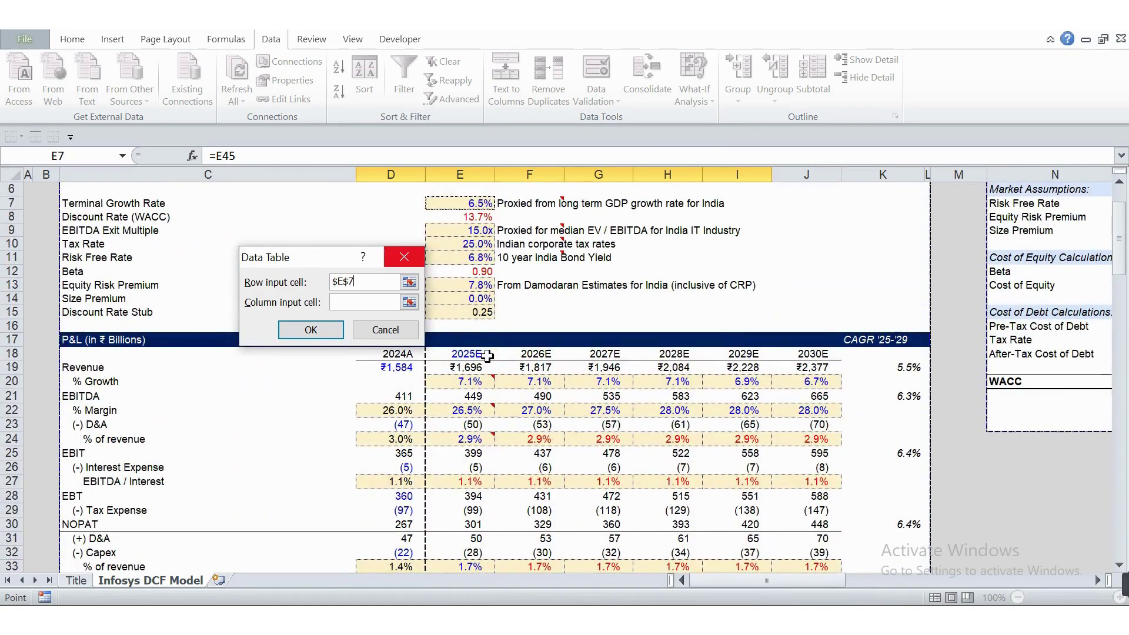
pyautogui.press('Tab')
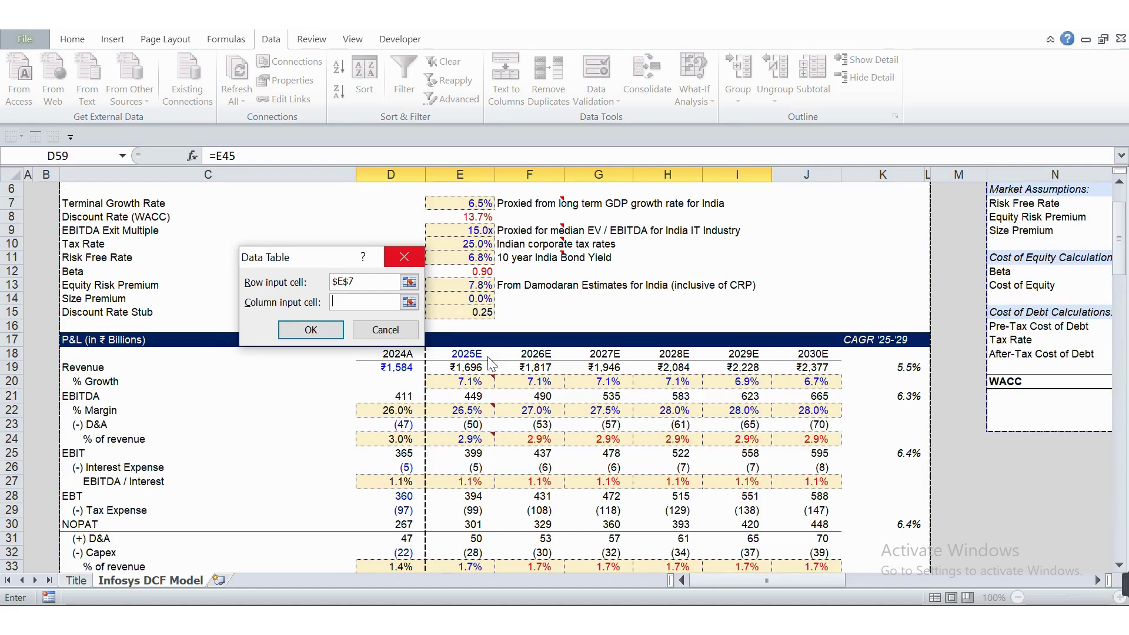
pyautogui.click(464, 219)
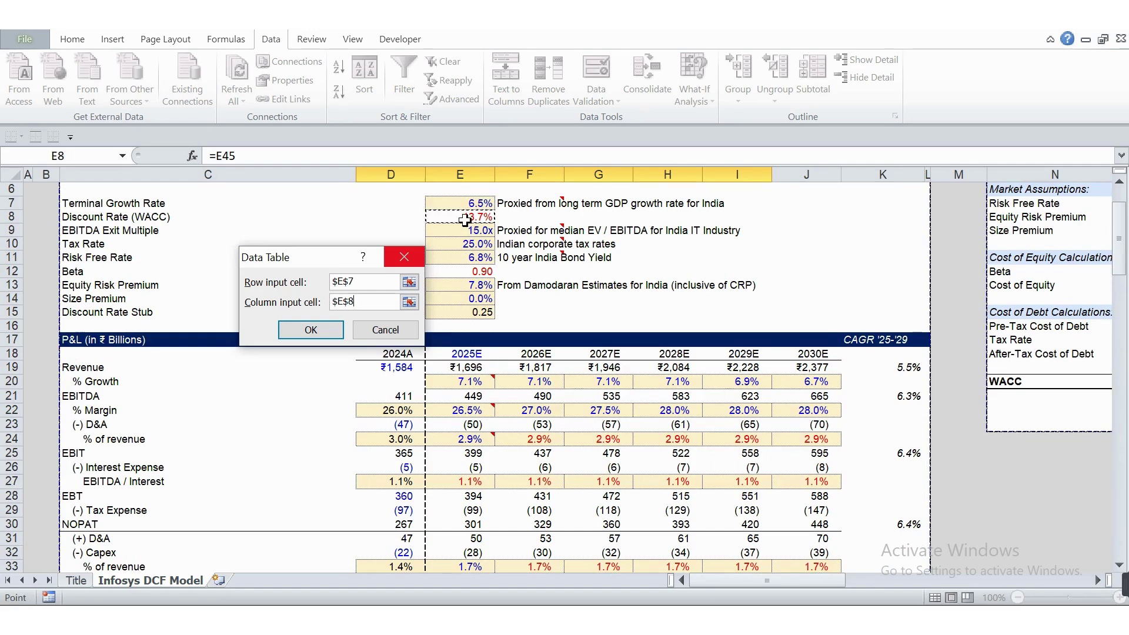
pyautogui.press('Return')
# - Examine the recalculated enterprise values in the WACC and terminal growth sensitivity table
pyautogui.press('Down')
pyautogui.press('Down')
pyautogui.press('Down')
pyautogui.press('Down')
pyautogui.press('Down')
pyautogui.press('Down')
pyautogui.press('Down')
pyautogui.press('Down')
pyautogui.press('Down')
pyautogui.press('Down')
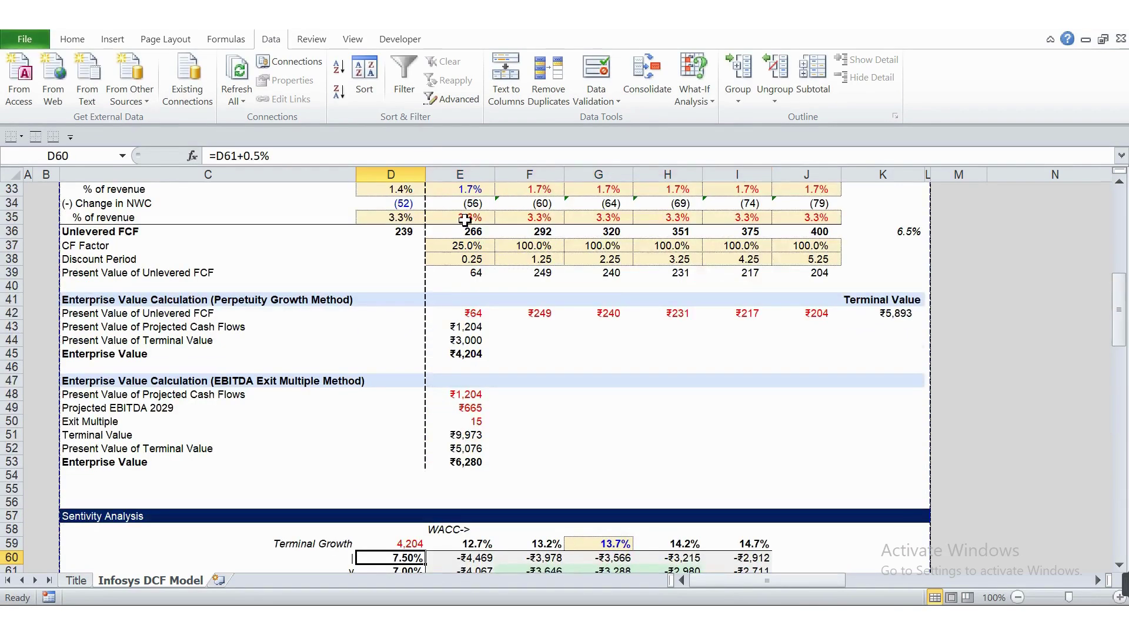
pyautogui.press('Up')
pyautogui.press('Up')
pyautogui.press('Up')
pyautogui.press('Up')
pyautogui.press('Up')
pyautogui.press('Up')
pyautogui.press('Up')
pyautogui.press('Up')
pyautogui.press('Up')
pyautogui.press('Up')
pyautogui.press('Right')
pyautogui.press('Down')
pyautogui.press('Down')
pyautogui.press('Up')
pyautogui.press('Right')
pyautogui.press('Left')
pyautogui.press('Left')
pyautogui.press('Up')
pyautogui.press('Right')
pyautogui.press('Left')
pyautogui.hotkey('ctrl', 'shift', 'Right')
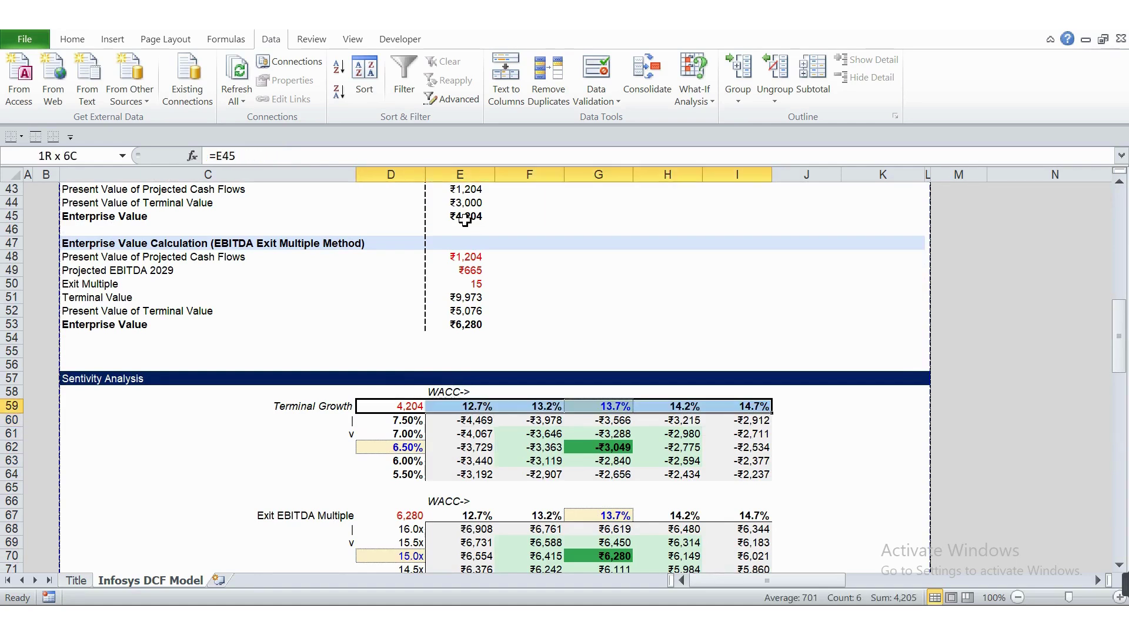
pyautogui.hotkey('shift', 'Down')
pyautogui.hotkey('shift', 'Down')
pyautogui.hotkey('shift', 'Down')
pyautogui.hotkey('shift', 'Down')
pyautogui.hotkey('shift', 'Down')
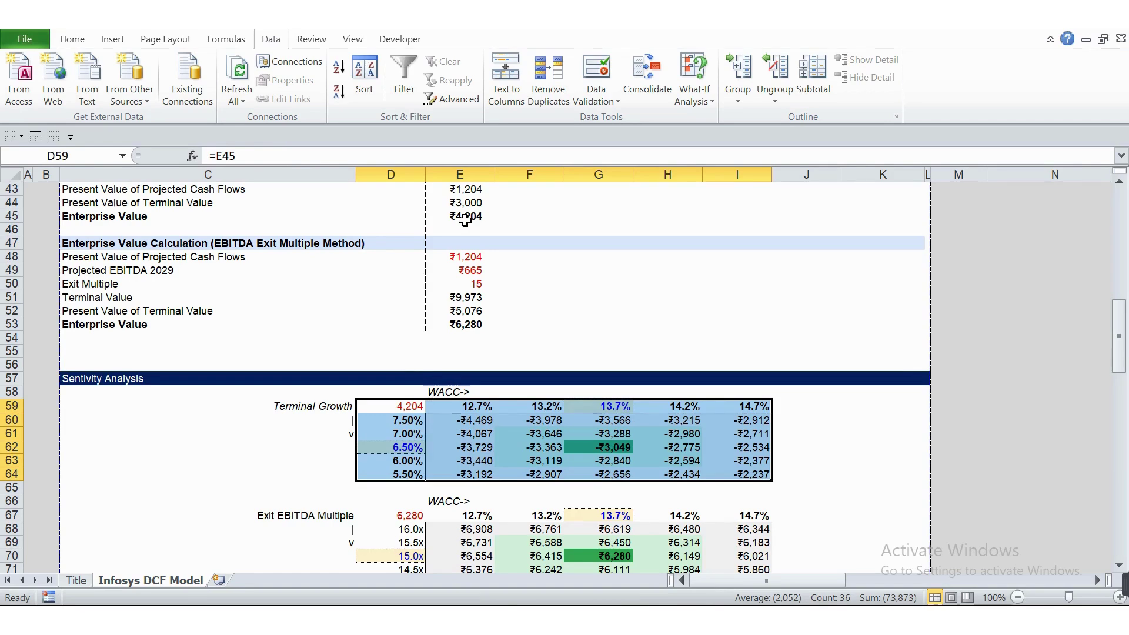
# - Compare the data table formula in E69 of the exit multiple table with the one in the terminal growth table
pyautogui.press('Down')
pyautogui.press('Down')
pyautogui.press('Down')
pyautogui.press('Down')
pyautogui.press('Down')
pyautogui.press('Down')
pyautogui.press('Down')
pyautogui.press('Down')
pyautogui.press('Down')
pyautogui.press('Down')
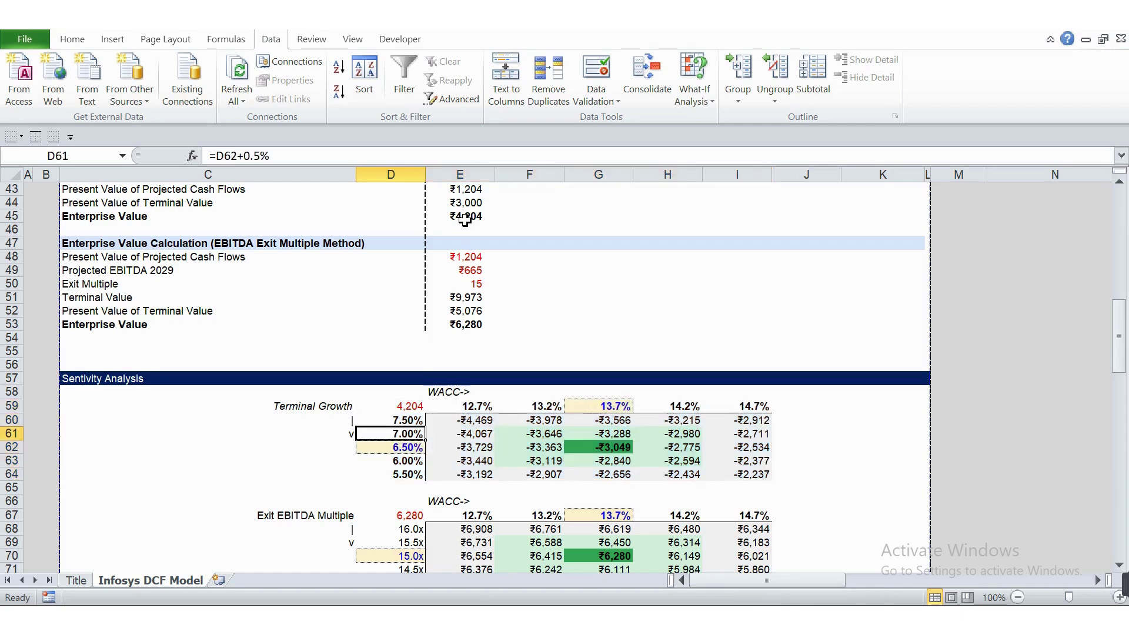
pyautogui.press('Right')
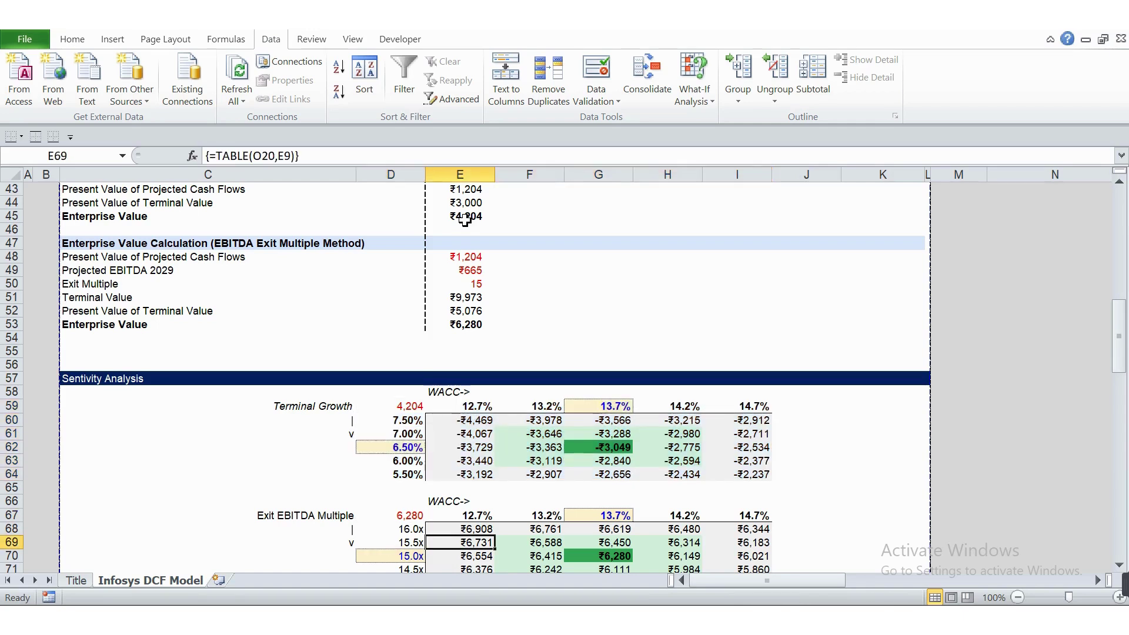
pyautogui.press('Up')
pyautogui.press('Up')
pyautogui.press('Up')
pyautogui.press('Up')
pyautogui.press('Up')
pyautogui.press('Up')
pyautogui.press('Up')
pyautogui.press('Up')
pyautogui.press('Up')
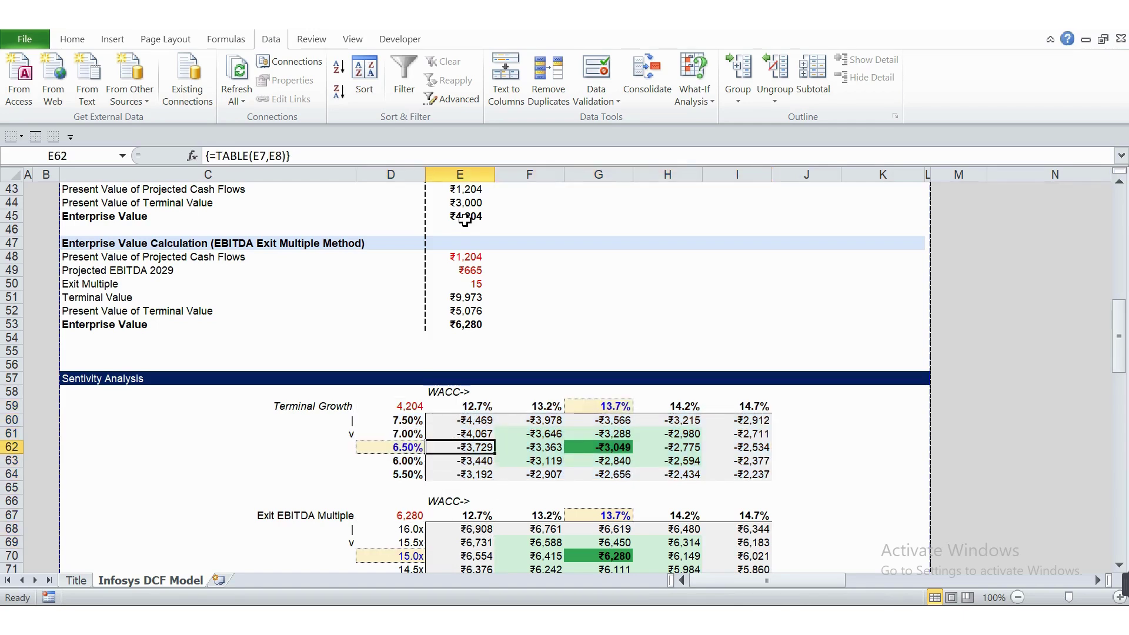
# - Reselect the sensitivity table range D59:I64 and start a new What-If Analysis Data Table on it
pyautogui.press('Up')
pyautogui.press('Up')
pyautogui.press('Left')
pyautogui.press('Down')
pyautogui.hotkey('shift', 'Right')
pyautogui.hotkey('shift', 'Right')
pyautogui.hotkey('shift', 'Right')
pyautogui.hotkey('shift', 'Right')
pyautogui.hotkey('shift', 'Right')
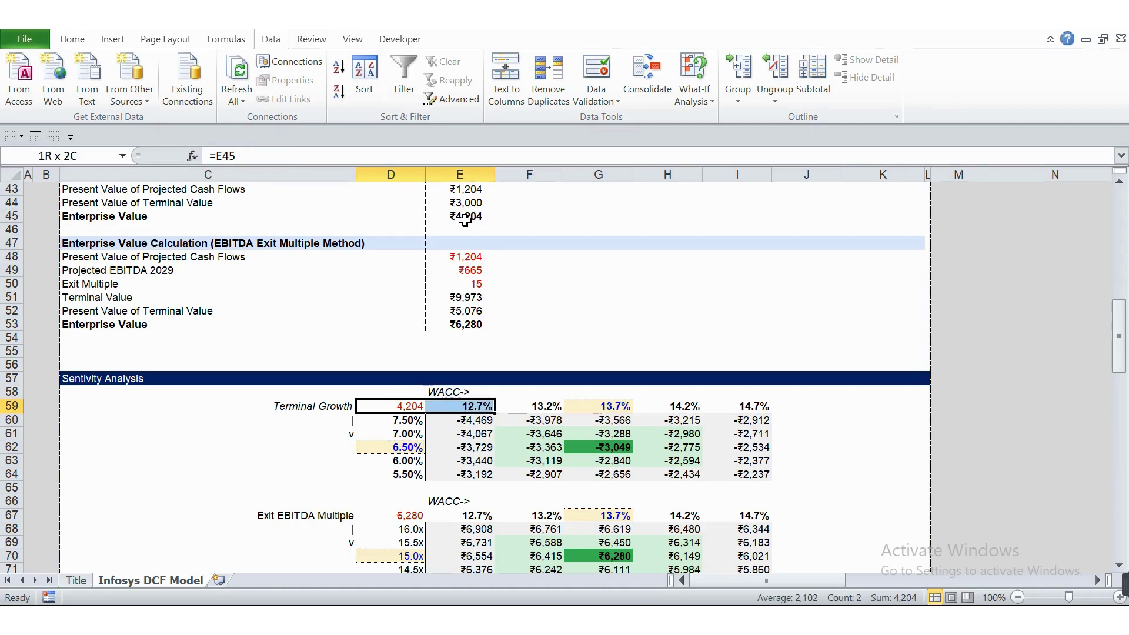
pyautogui.hotkey('shift', 'Down')
pyautogui.hotkey('shift', 'Down')
pyautogui.hotkey('shift', 'Down')
pyautogui.hotkey('shift', 'Down')
pyautogui.hotkey('shift', 'Down')
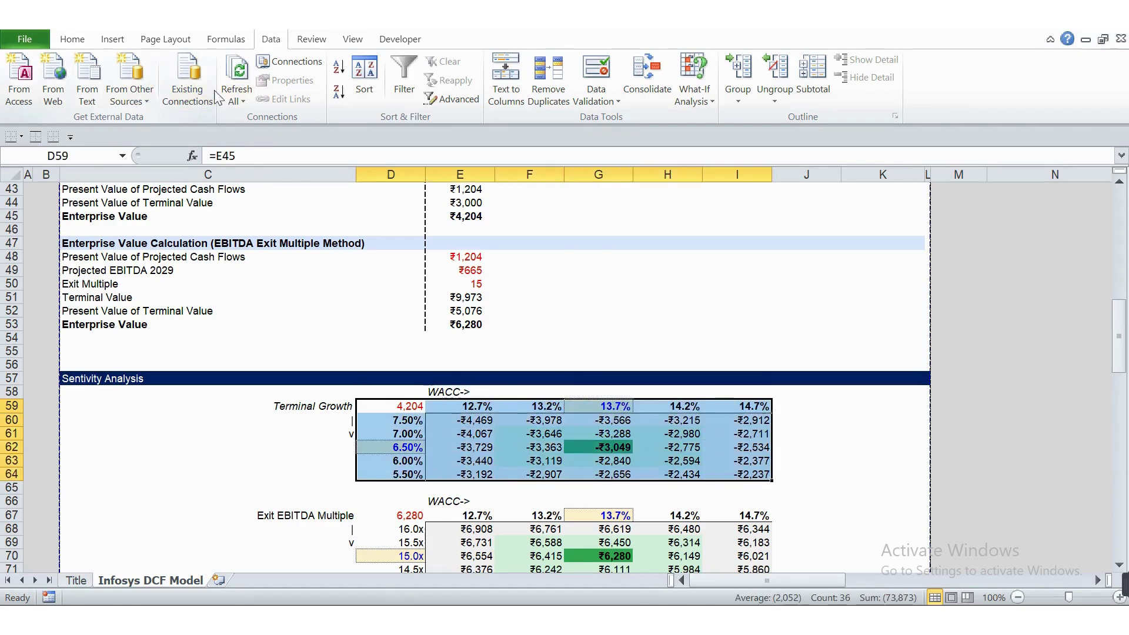
pyautogui.click(701, 97)
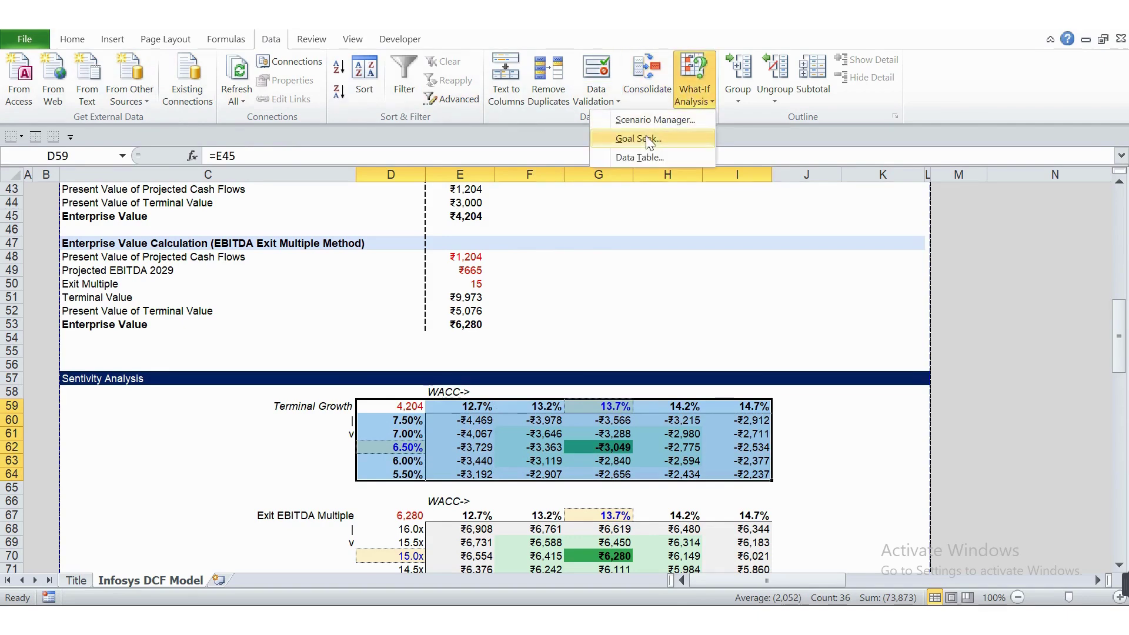
pyautogui.click(637, 158)
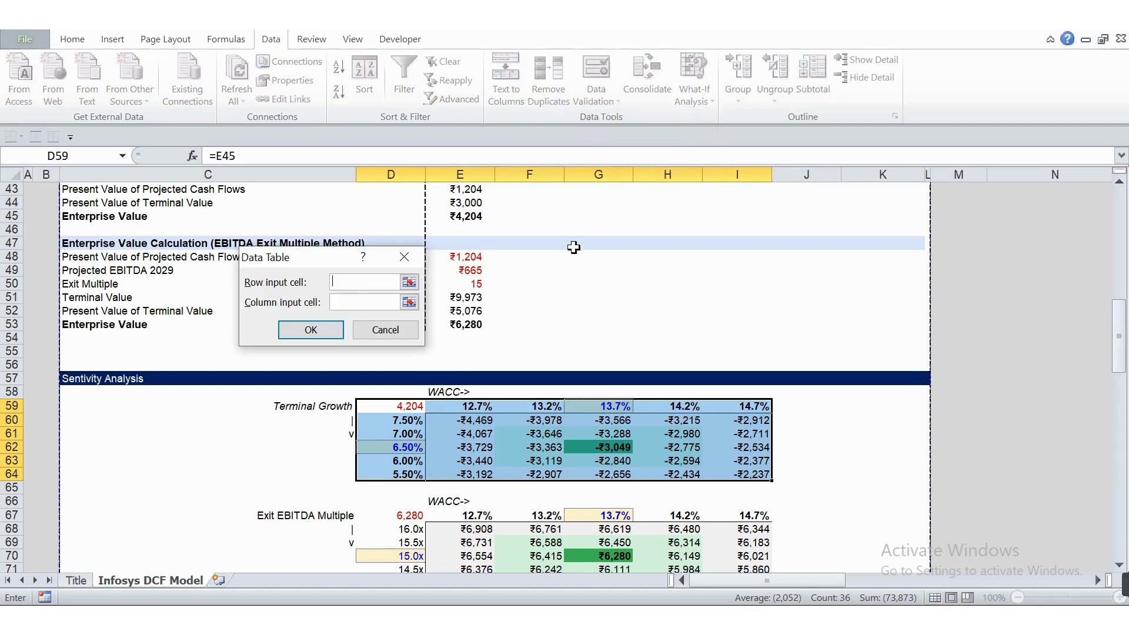
# - Set the data table's row input cell to the calculated WACC in O20 of the Weighted Average Cost of Capital section
pyautogui.click(538, 308)
pyautogui.press('Down')
pyautogui.press('Down')
pyautogui.press('Down')
pyautogui.press('Down')
pyautogui.press('Down')
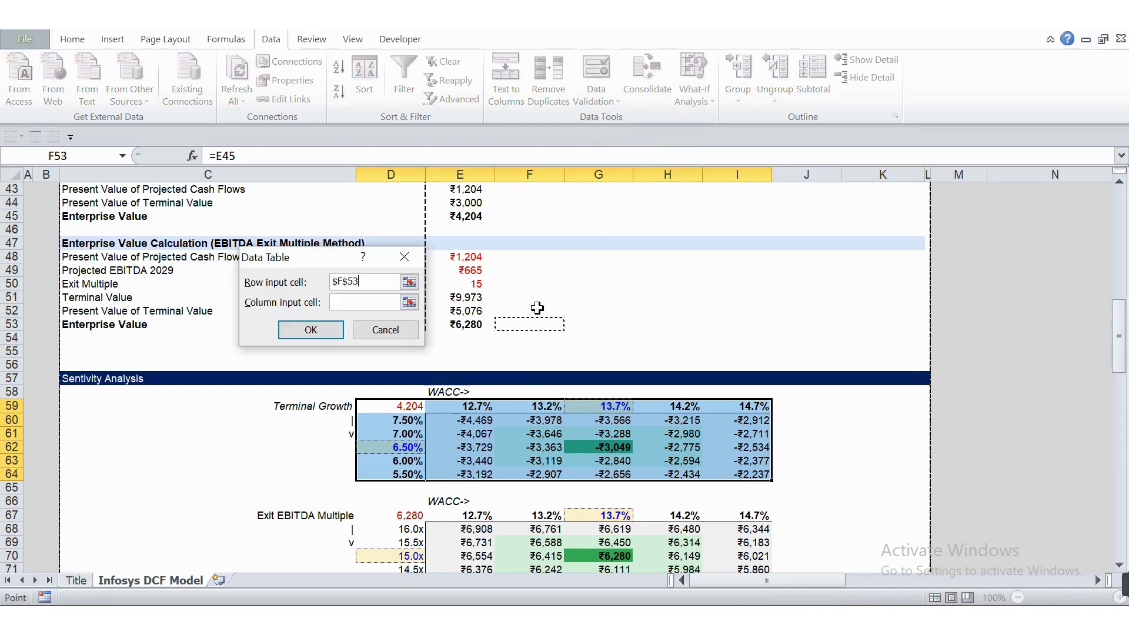
pyautogui.press('Down')
pyautogui.press('Down')
pyautogui.press('Down')
pyautogui.press('Down')
pyautogui.press('Up')
pyautogui.press('Up')
pyautogui.press('Up')
pyautogui.press('Up')
pyautogui.press('Up')
pyautogui.press('Up')
pyautogui.press('Up')
pyautogui.press('Up')
pyautogui.press('Up')
pyautogui.press('Up')
pyautogui.press('Up')
pyautogui.press('Up')
pyautogui.press('Up')
pyautogui.press('Up')
pyautogui.press('Up')
pyautogui.press('Up')
pyautogui.press('Up')
pyautogui.press('Up')
pyautogui.press('Up')
pyautogui.press('Up')
pyautogui.press('Up')
pyautogui.press('Up')
pyautogui.press('Up')
pyautogui.press('Up')
pyautogui.press('Up')
pyautogui.press('Up')
pyautogui.press('Up')
pyautogui.press('Up')
pyautogui.press('Up')
pyautogui.press('Up')
pyautogui.press('Up')
pyautogui.press('Up')
pyautogui.press('Up')
pyautogui.press('Up')
pyautogui.press('Up')
pyautogui.press('Up')
pyautogui.press('Up')
pyautogui.press('Up')
pyautogui.press('Up')
pyautogui.press('Up')
pyautogui.press('Up')
pyautogui.press('Up')
pyautogui.press('Down')
pyautogui.press('Down')
pyautogui.press('Down')
pyautogui.press('Down')
pyautogui.press('Down')
pyautogui.press('Down')
pyautogui.press('Down')
pyautogui.press('Down')
pyautogui.press('Up')
pyautogui.press('Up')
pyautogui.press('Right')
pyautogui.press('Right')
pyautogui.press('Right')
pyautogui.press('Right')
pyautogui.press('Right')
pyautogui.press('Right')
pyautogui.press('Right')
pyautogui.press('Right')
pyautogui.press('Right')
pyautogui.press('Right')
pyautogui.press('Right')
pyautogui.press('Right')
pyautogui.press('Right')
pyautogui.press('Down')
pyautogui.press('Down')
pyautogui.press('Down')
pyautogui.press('Down')
pyautogui.press('Down')
pyautogui.press('Down')
pyautogui.press('Down')
pyautogui.press('Down')
pyautogui.press('Down')
pyautogui.press('Down')
pyautogui.press('Down')
pyautogui.press('Down')
pyautogui.press('Left')
pyautogui.press('Left')
pyautogui.press('Left')
pyautogui.press('Left')
pyautogui.press('Down')
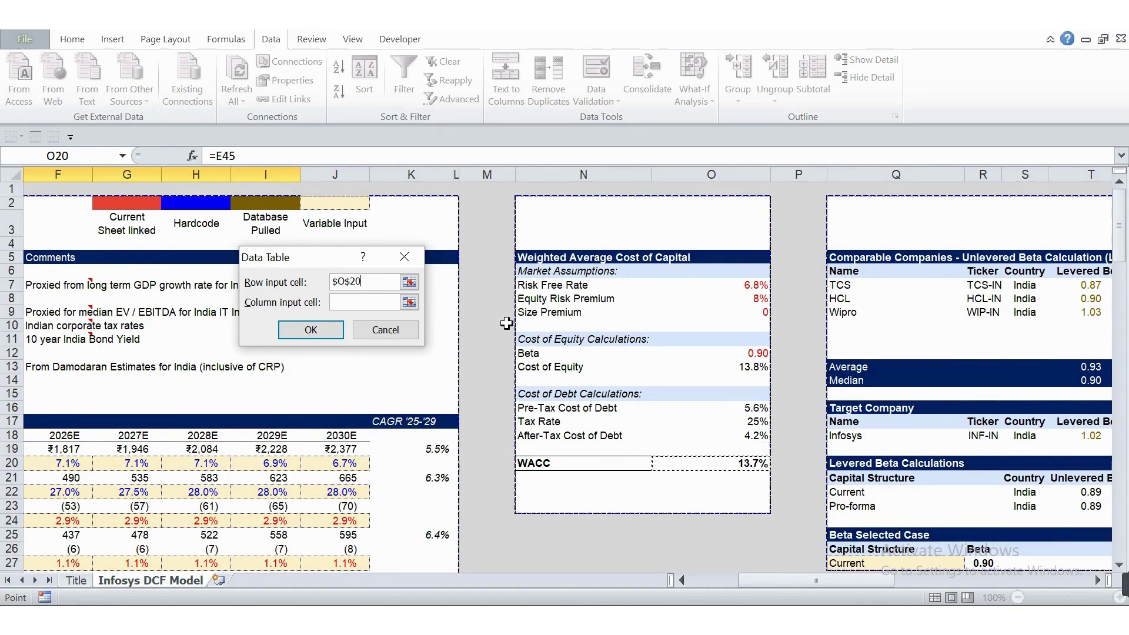
# - Set the column input cell to the terminal growth rate in E7 and create the data table
pyautogui.click(368, 302)
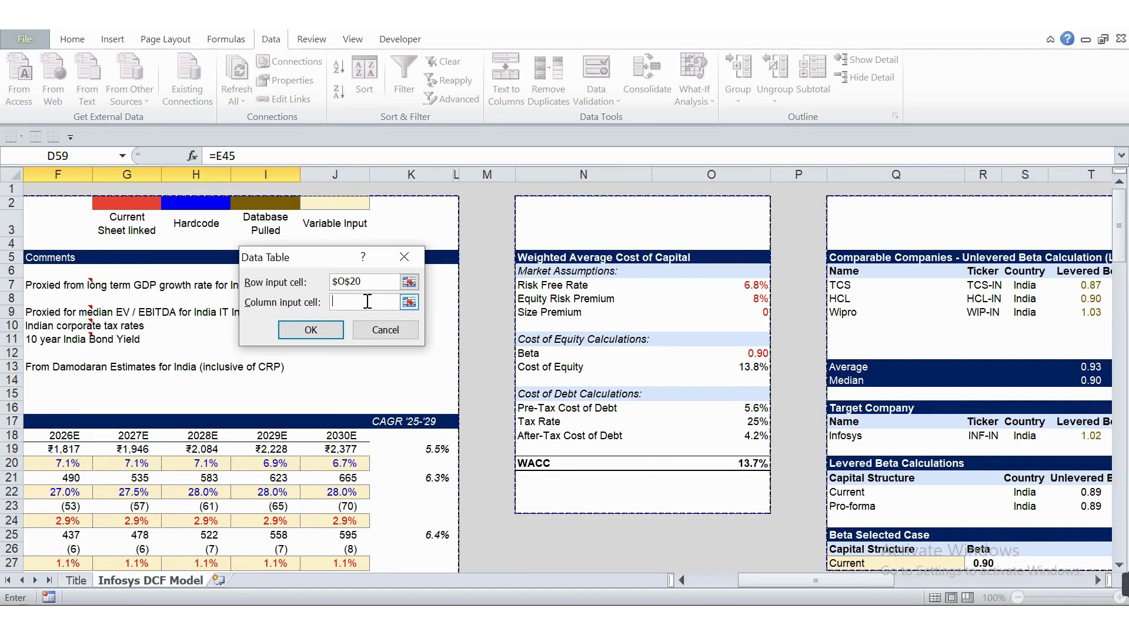
pyautogui.click(86, 312)
pyautogui.press('Home')
pyautogui.press('Right')
pyautogui.press('Right')
pyautogui.press('Right')
pyautogui.press('Right')
pyautogui.press('Right')
pyautogui.press('Up')
pyautogui.press('Up')
pyautogui.press('Left')
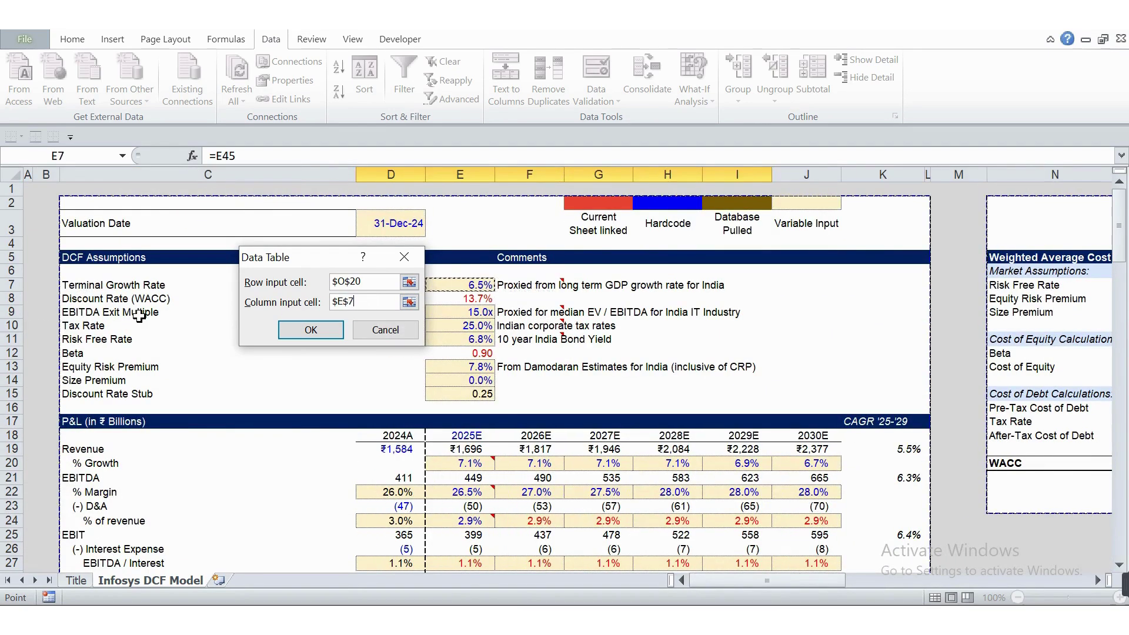
pyautogui.press('Return')
# - Examine the recalculated enterprise values and the data table formula in E61 of the terminal growth sensitivity table
pyautogui.press('Down')
pyautogui.press('Down')
pyautogui.press('Down')
pyautogui.press('Down')
pyautogui.press('Down')
pyautogui.press('Down')
pyautogui.press('Down')
pyautogui.press('Down')
pyautogui.press('Down')
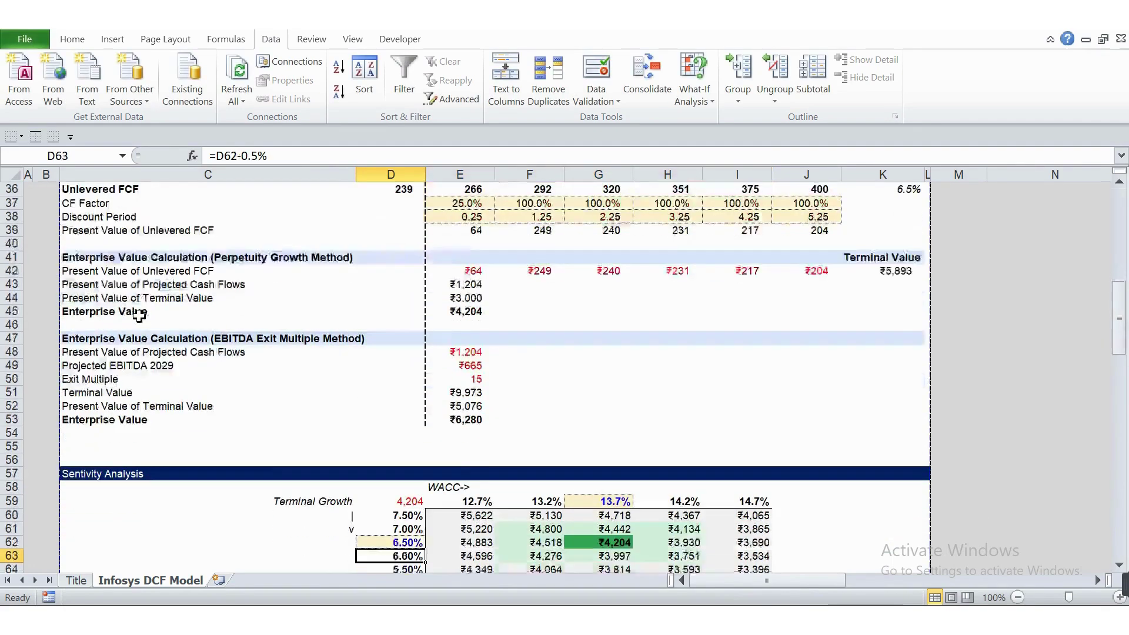
pyautogui.press('Up')
pyautogui.press('Up')
pyautogui.press('Up')
pyautogui.press('Up')
pyautogui.press('Up')
pyautogui.press('Up')
pyautogui.press('Right')
pyautogui.press('Up')
pyautogui.press('Up')
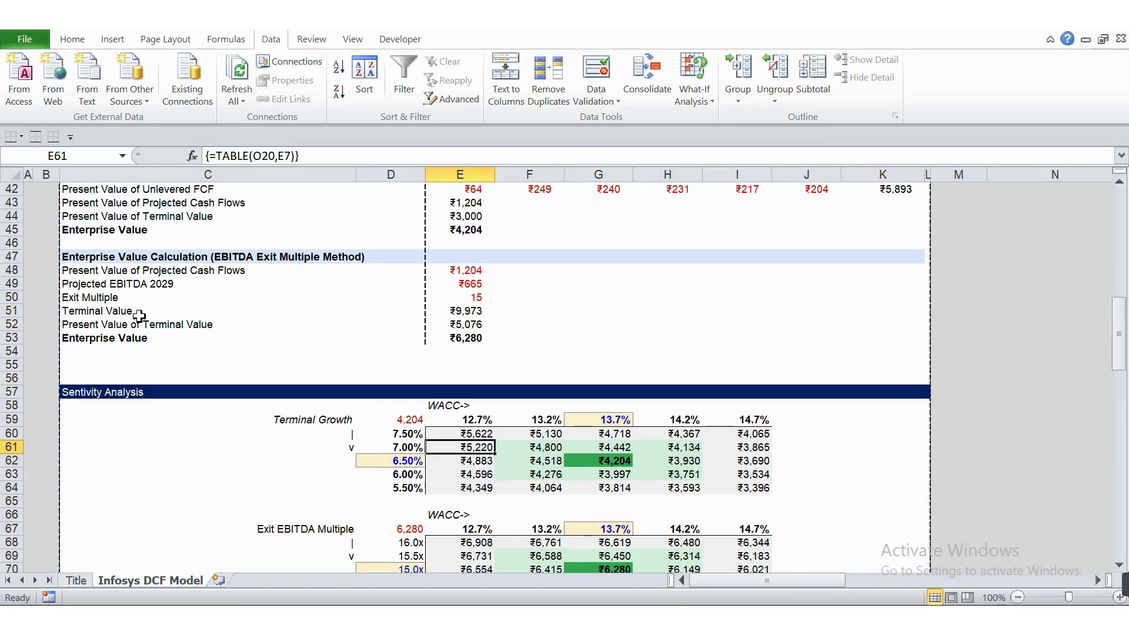
# - Review the WACC headings in row 59 and the terminal growth rates in column D against the table's values
pyautogui.press('Up')
pyautogui.press('Up')
pyautogui.press('Right')
pyautogui.press('Right')
pyautogui.click(360, 406)
pyautogui.press('Down')
pyautogui.press('Down')
pyautogui.press('Up')
pyautogui.press('Right')
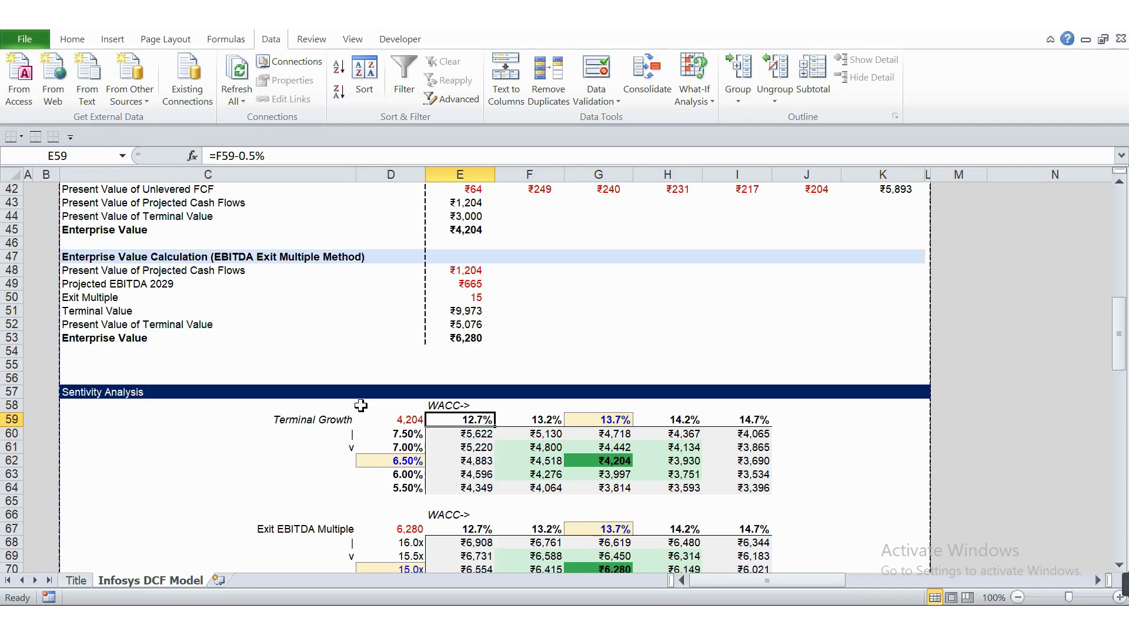
pyautogui.press('Down')
pyautogui.press('Down')
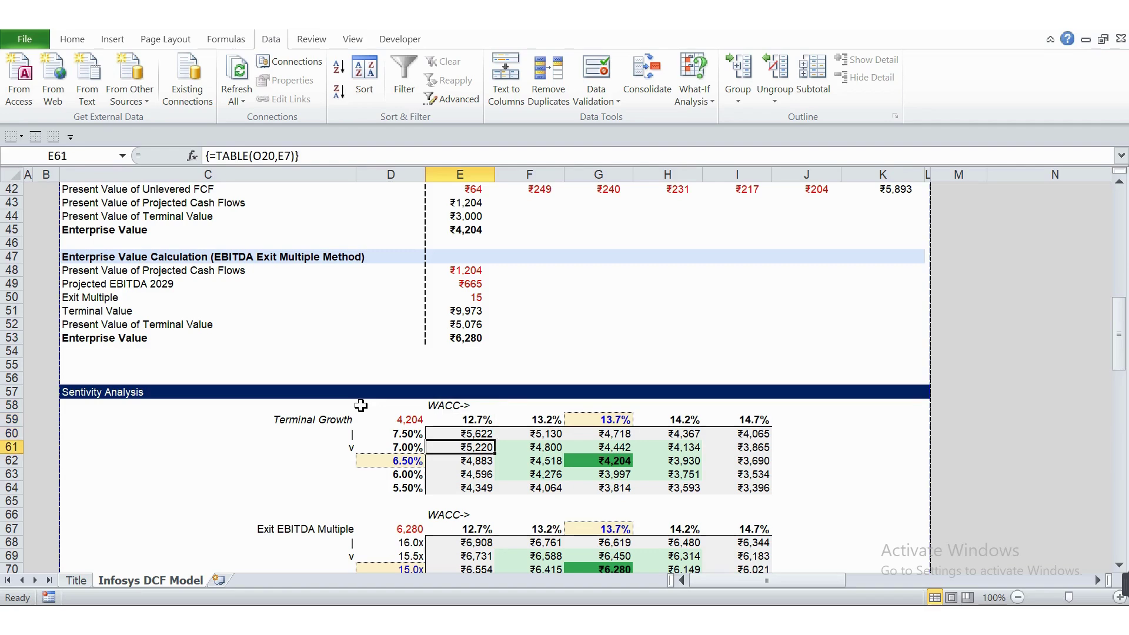
pyautogui.press('Up')
pyautogui.press('Up')
pyautogui.press('Up')
pyautogui.press('Down')
pyautogui.press('Down')
pyautogui.press('Left')
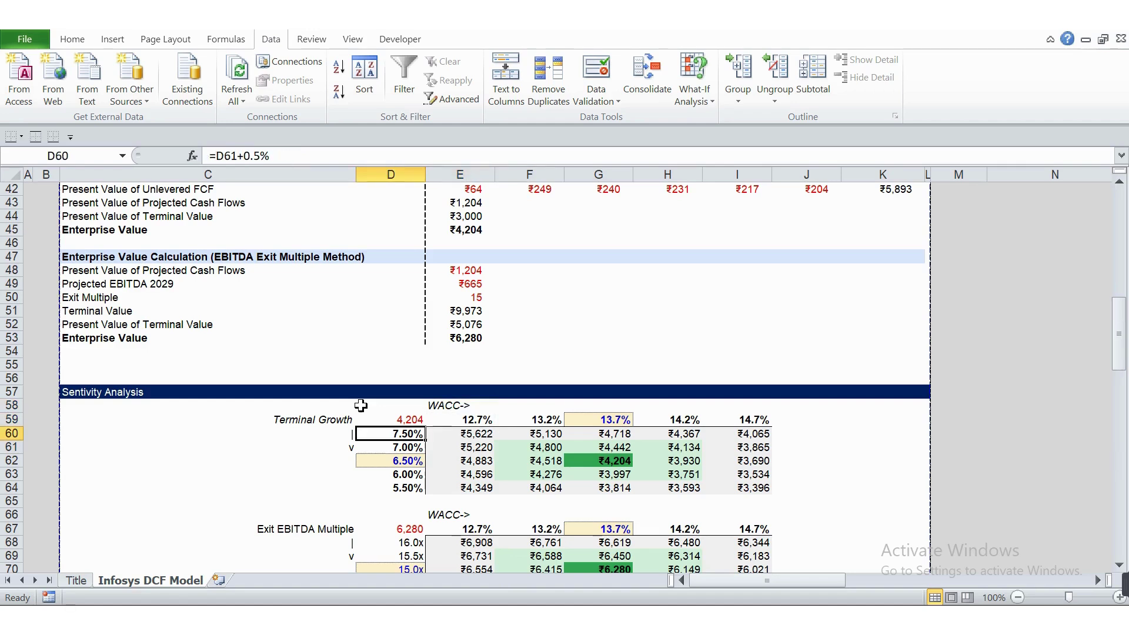
# - Review the WACC headings across row 67 of the Exit EBITDA Multiple sensitivity table
pyautogui.press('Down')
pyautogui.press('Down')
pyautogui.press('Up')
pyautogui.press('Up')
pyautogui.press('Down')
pyautogui.press('Down')
pyautogui.press('Down')
pyautogui.press('Down')
pyautogui.press('Down')
pyautogui.press('Down')
pyautogui.press('Down')
pyautogui.press('Down')
pyautogui.press('Down')
pyautogui.press('Down')
pyautogui.press('Down')
pyautogui.press('Down')
pyautogui.press('Down')
pyautogui.press('Up')
pyautogui.press('Up')
pyautogui.press('Up')
pyautogui.press('Up')
pyautogui.press('Up')
pyautogui.press('Up')
pyautogui.press('Right')
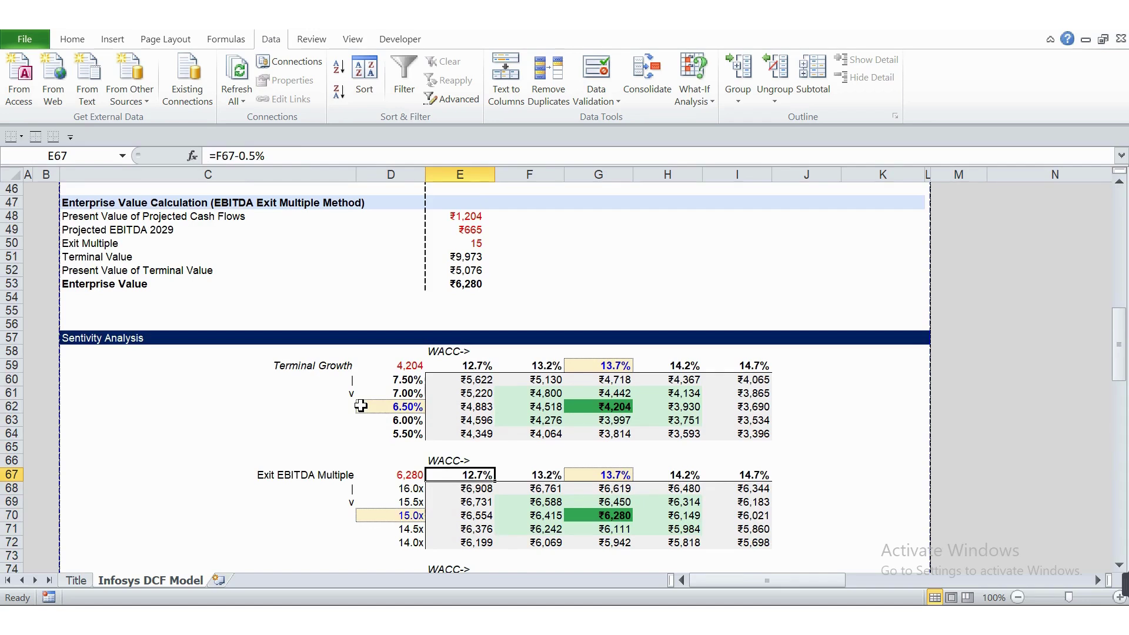
pyautogui.press('Right')
pyautogui.press('Right')
pyautogui.press('Right')
pyautogui.press('Left')
pyautogui.press('Left')
pyautogui.press('Right')
pyautogui.press('Right')
pyautogui.press('Right')
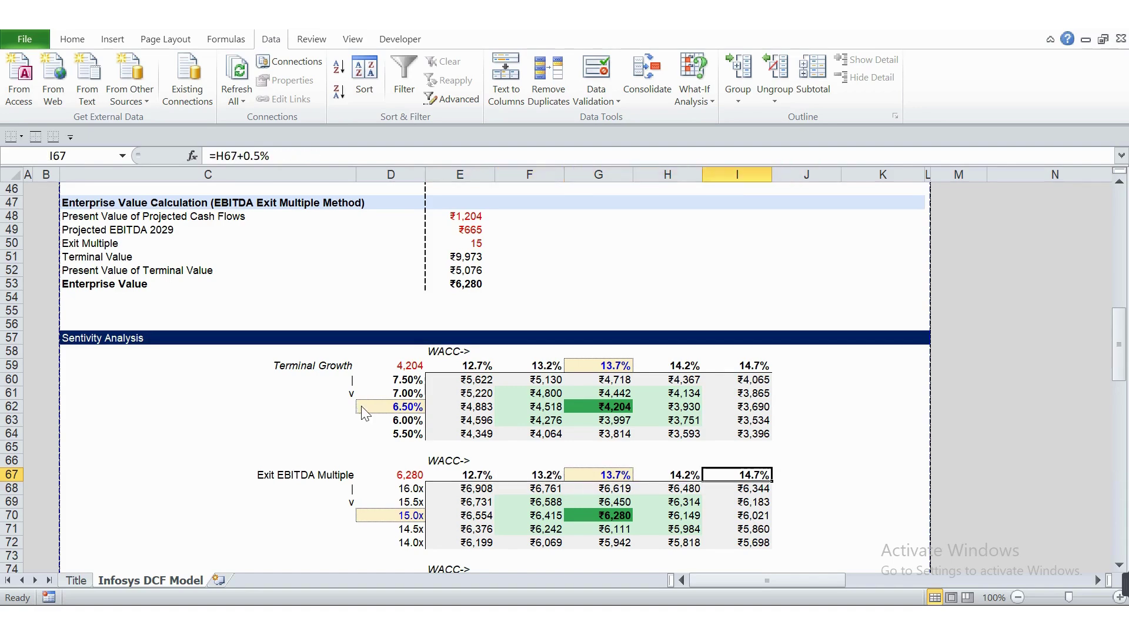
# - Examine the exit multiples in column D and the data table formula in the Exit EBITDA Multiple table's body
pyautogui.press('Left')
pyautogui.press('Left')
pyautogui.press('Left')
pyautogui.press('Down')
pyautogui.press('Left')
pyautogui.press('Left')
pyautogui.press('Down')
pyautogui.press('Down')
pyautogui.press('Down')
pyautogui.press('Down')
pyautogui.press('Down')
pyautogui.press('Up')
pyautogui.press('Up')
pyautogui.press('Right')
pyautogui.press('Right')
pyautogui.press('Up')
pyautogui.press('Right')
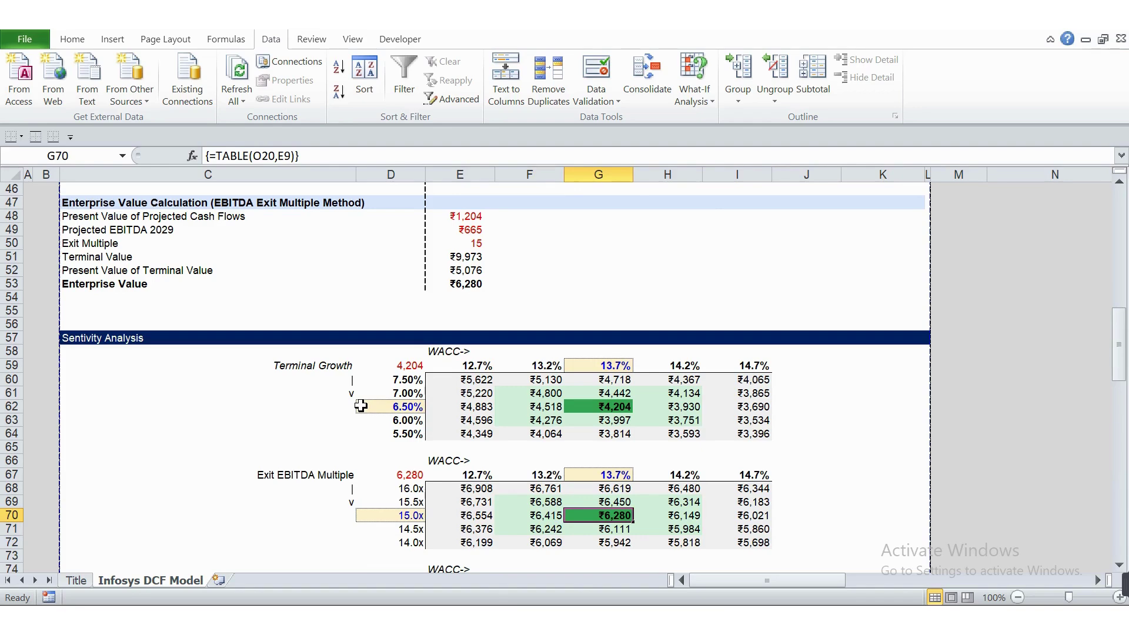
# - Compare the column G enterprise values of the Terminal Growth table with those of the Exit EBITDA Multiple table
pyautogui.press('Up')
pyautogui.press('Up')
pyautogui.press('Up')
pyautogui.press('Up')
pyautogui.press('Up')
pyautogui.press('Up')
pyautogui.press('Up')
pyautogui.press('Up')
pyautogui.press('Up')
pyautogui.press('Up')
pyautogui.press('Down')
pyautogui.press('Down')
pyautogui.press('Down')
pyautogui.press('Down')
pyautogui.press('Down')
pyautogui.press('Down')
pyautogui.press('Down')
pyautogui.press('Down')
pyautogui.press('Down')
pyautogui.press('Down')
pyautogui.press('Down')
pyautogui.press('Down')
pyautogui.press('Down')
pyautogui.press('Down')
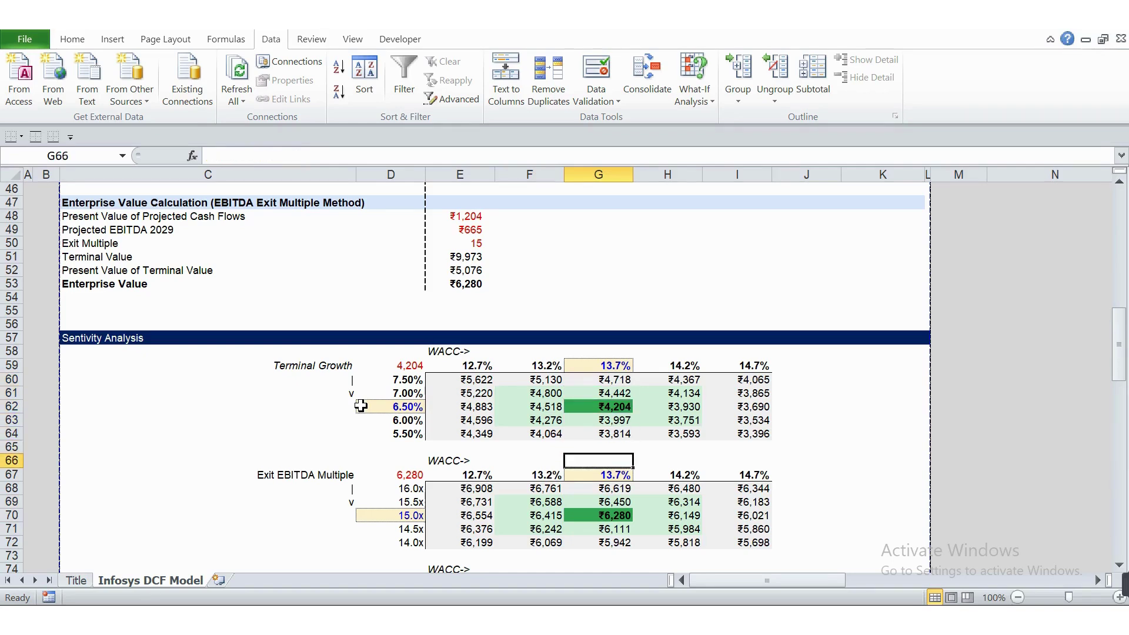
# - Check the enterprise value reference in D67 and the formulas of the WACC headings beside it
pyautogui.press('Up')
pyautogui.press('Left')
pyautogui.press('Left')
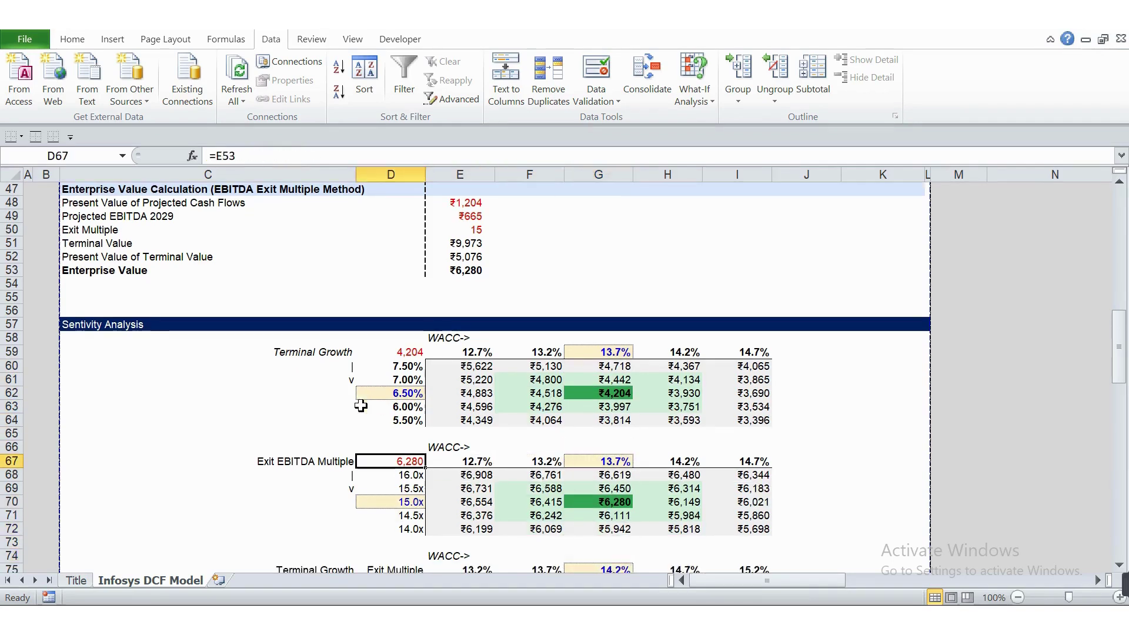
pyautogui.press('Right')
pyautogui.press('Right')
pyautogui.press('Right')
pyautogui.press('Right')
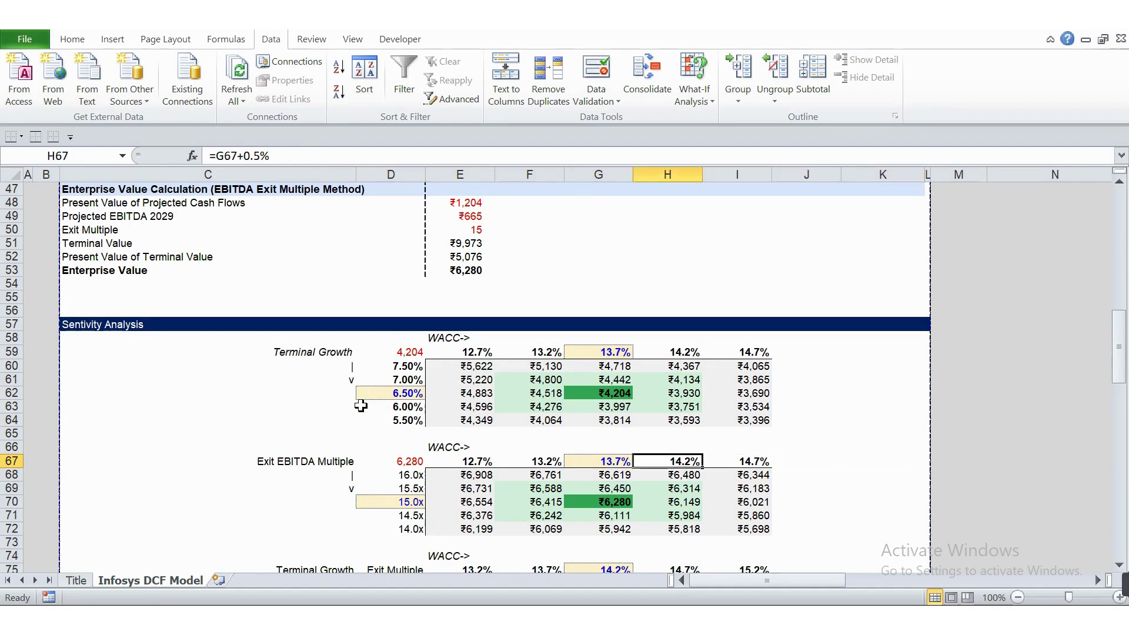
# - Examine how enterprise value varies with WACC and terminal growth across E60:I64 of the Terminal Growth table
pyautogui.press('Up')
pyautogui.press('Up')
pyautogui.press('Up')
pyautogui.press('Up')
pyautogui.press('Up')
pyautogui.press('Up')
pyautogui.press('Right')
pyautogui.press('Left')
pyautogui.press('Left')
pyautogui.press('Up')
pyautogui.press('Up')
pyautogui.press('Right')
pyautogui.press('Right')
pyautogui.press('Down')
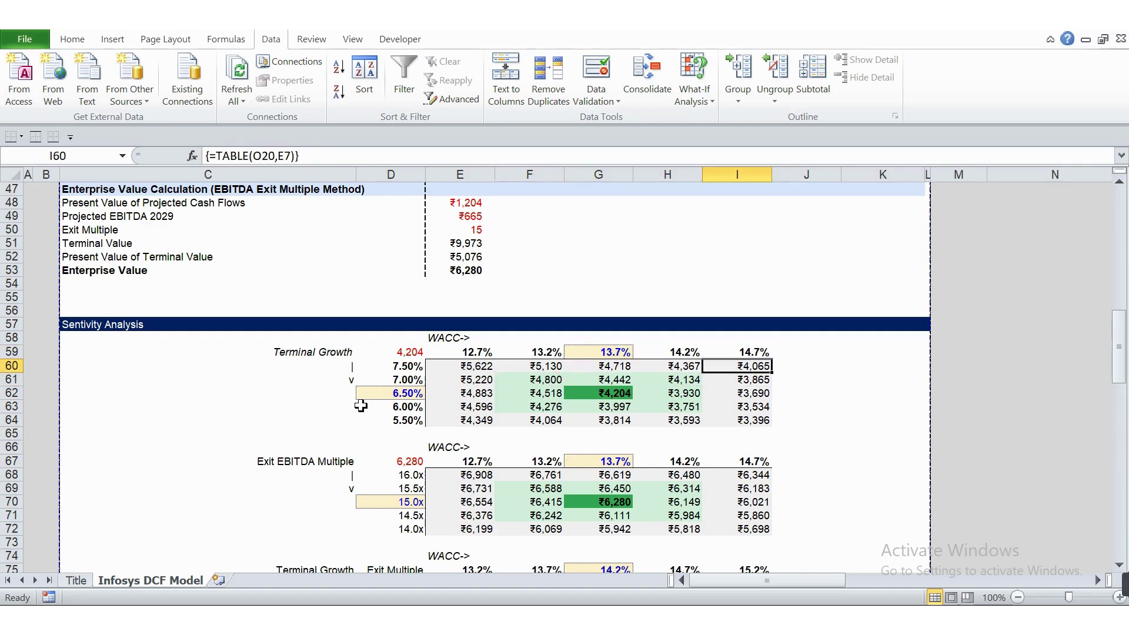
pyautogui.press('Down')
pyautogui.press('Down')
pyautogui.press('Down')
pyautogui.press('Down')
pyautogui.press('Left')
pyautogui.press('Left')
pyautogui.press('Left')
pyautogui.press('Left')
pyautogui.press('Up')
pyautogui.press('Right')
pyautogui.press('Up')
pyautogui.press('Up')
pyautogui.press('Up')
pyautogui.press('Left')
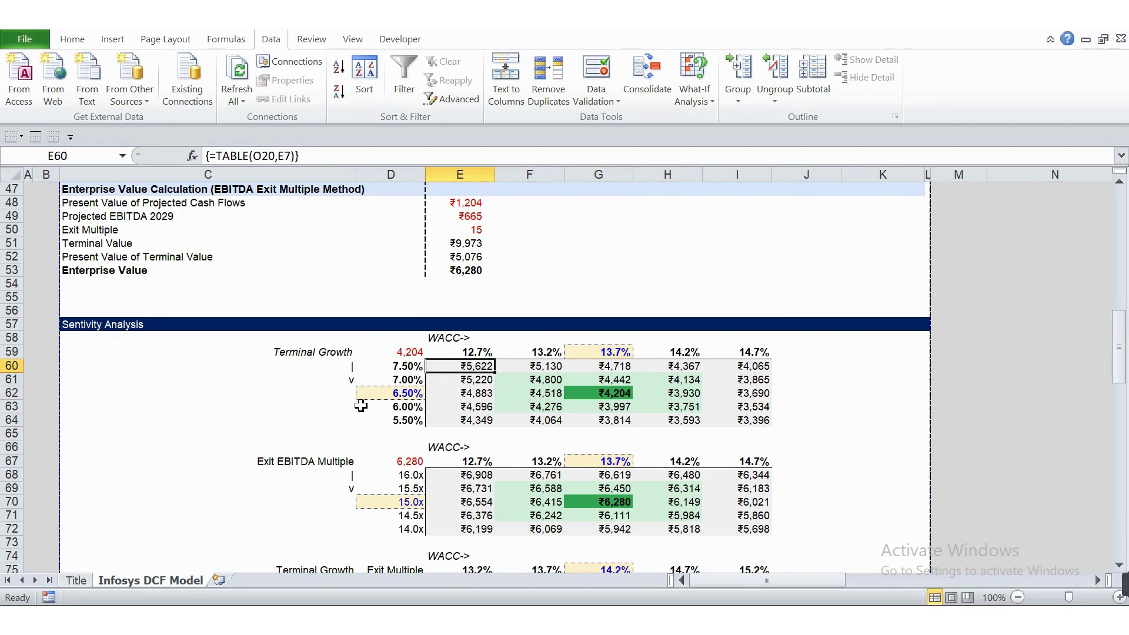
# - Trace the Terminal Growth table's enterprise values from the 7.50% growth rate across row 60 and down column I to I64
pyautogui.press('Left')
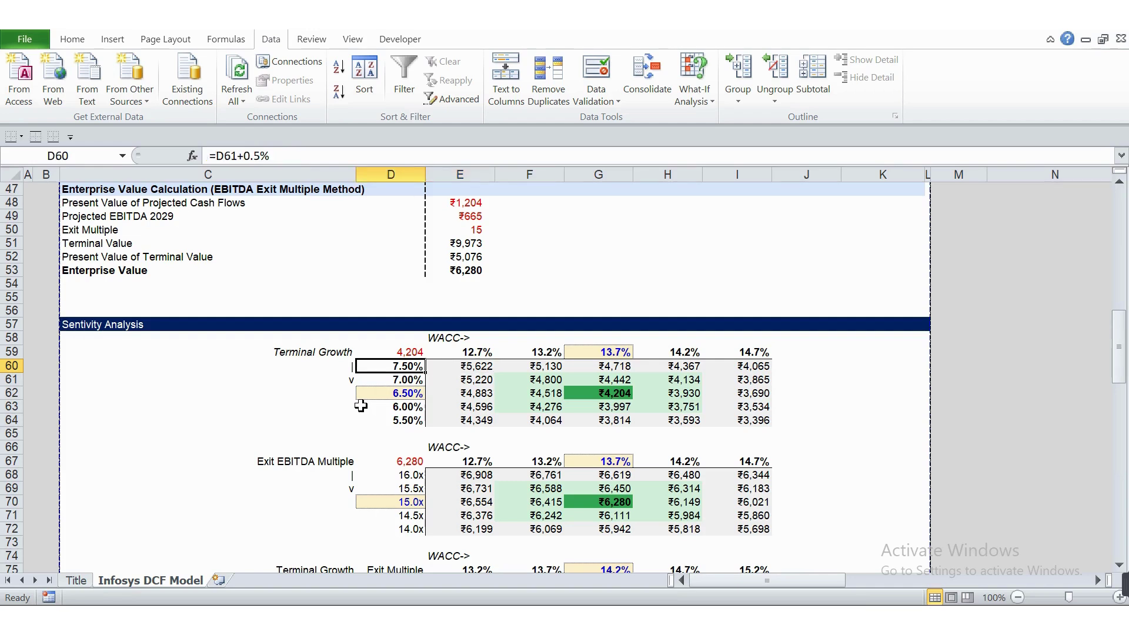
pyautogui.press('Right')
pyautogui.press('Right')
pyautogui.press('Right')
pyautogui.press('Right')
pyautogui.press('Right')
pyautogui.press('Down')
pyautogui.press('Down')
pyautogui.press('Down')
pyautogui.press('Down')
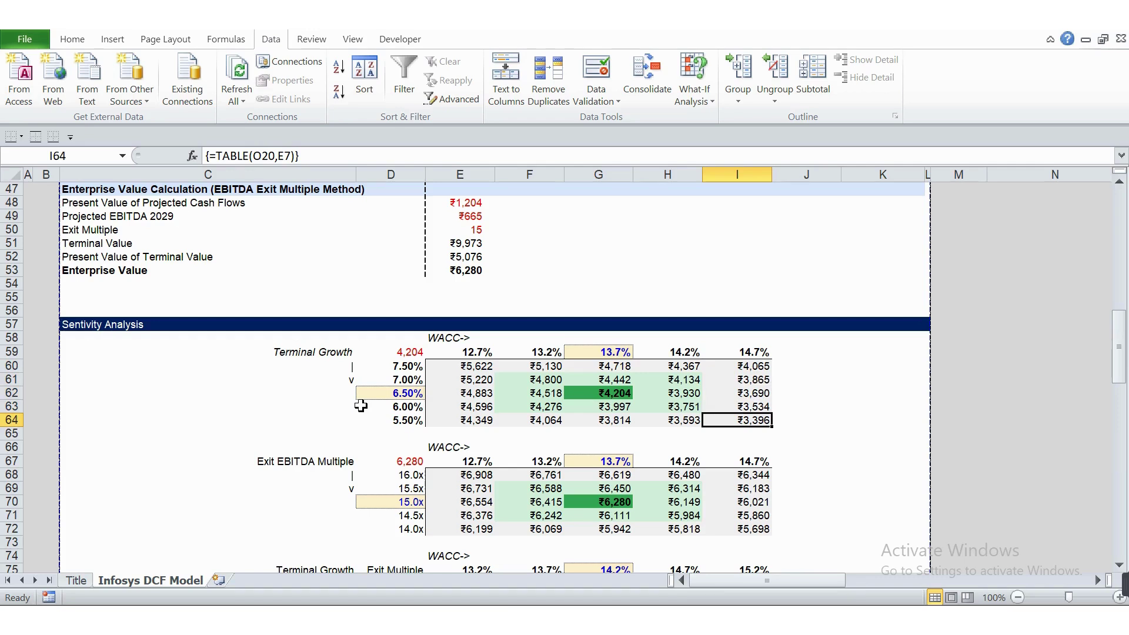
# - Inspect the averaging formula in I77 of the combined Terminal Growth and Exit Multiple sensitivity table
pyautogui.press('Down')
pyautogui.press('Down')
pyautogui.press('Down')
pyautogui.press('Down')
pyautogui.press('Down')
pyautogui.press('Down')
pyautogui.press('Down')
pyautogui.press('Down')
pyautogui.press('Down')
pyautogui.press('Down')
pyautogui.press('Down')
pyautogui.press('Down')
pyautogui.press('Down')
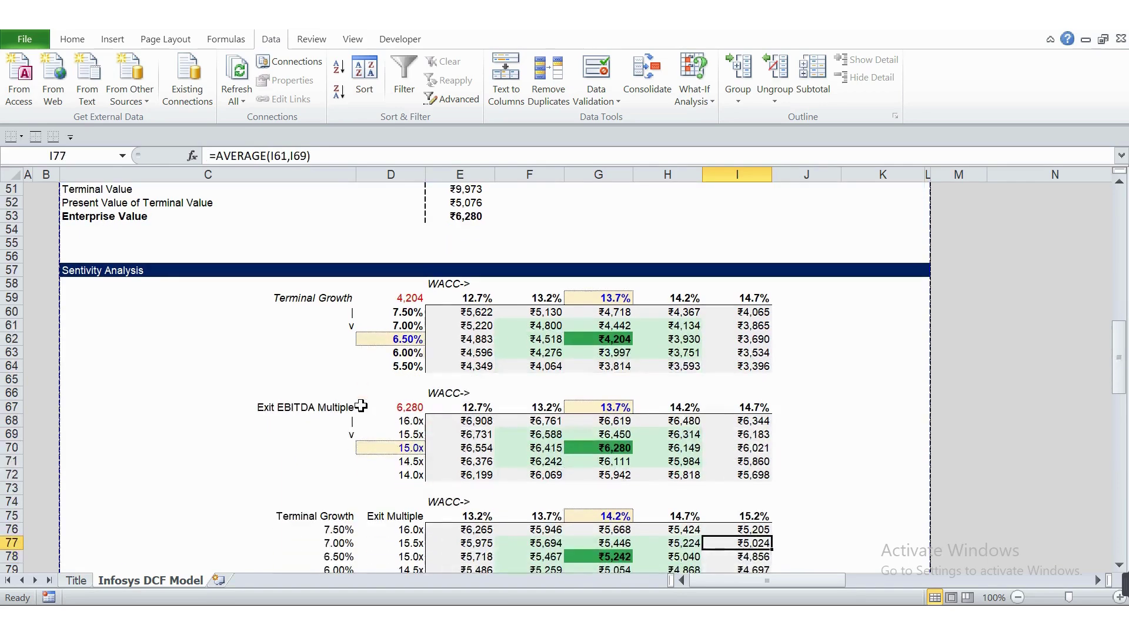
# - Compare the enterprise values under the highest WACC in column I between the Exit EBITDA Multiple table and the combined average table
pyautogui.press('Up')
pyautogui.press('Up')
pyautogui.press('Up')
pyautogui.press('Up')
pyautogui.press('Up')
pyautogui.press('Up')
pyautogui.press('Up')
pyautogui.press('Down')
pyautogui.press('Down')
pyautogui.press('Down')
pyautogui.press('Down')
pyautogui.press('Down')
pyautogui.press('Down')
pyautogui.press('Up')
pyautogui.press('Up')
pyautogui.press('Up')
pyautogui.press('Up')
pyautogui.press('Up')
pyautogui.press('Up')
pyautogui.press('Up')
pyautogui.press('Up')
pyautogui.press('Up')
pyautogui.press('Down')
pyautogui.press('Down')
pyautogui.press('Down')
pyautogui.press('Down')
pyautogui.press('Down')
pyautogui.press('Down')
pyautogui.press('Down')
pyautogui.press('Down')
pyautogui.press('Down')
pyautogui.press('Down')
pyautogui.press('Down')
pyautogui.press('Down')
pyautogui.press('Up')
pyautogui.press('Up')
pyautogui.press('Up')
pyautogui.press('Up')
pyautogui.press('Up')
pyautogui.press('Up')
pyautogui.press('Up')
pyautogui.press('Up')
pyautogui.press('Up')
pyautogui.press('Up')
# - Inspect the data table formulas in G69 and E68 and the enterprise values across row 68 of the Exit EBITDA Multiple table
pyautogui.press('Left')
pyautogui.press('Left')
pyautogui.press('Left')
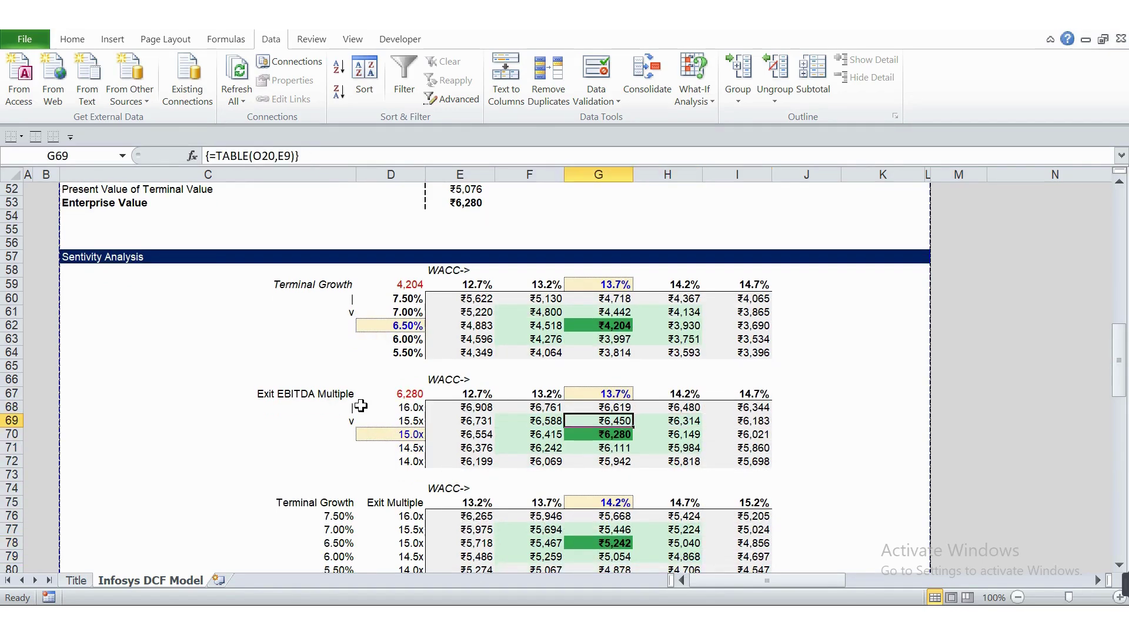
pyautogui.press('Left')
pyautogui.press('Up')
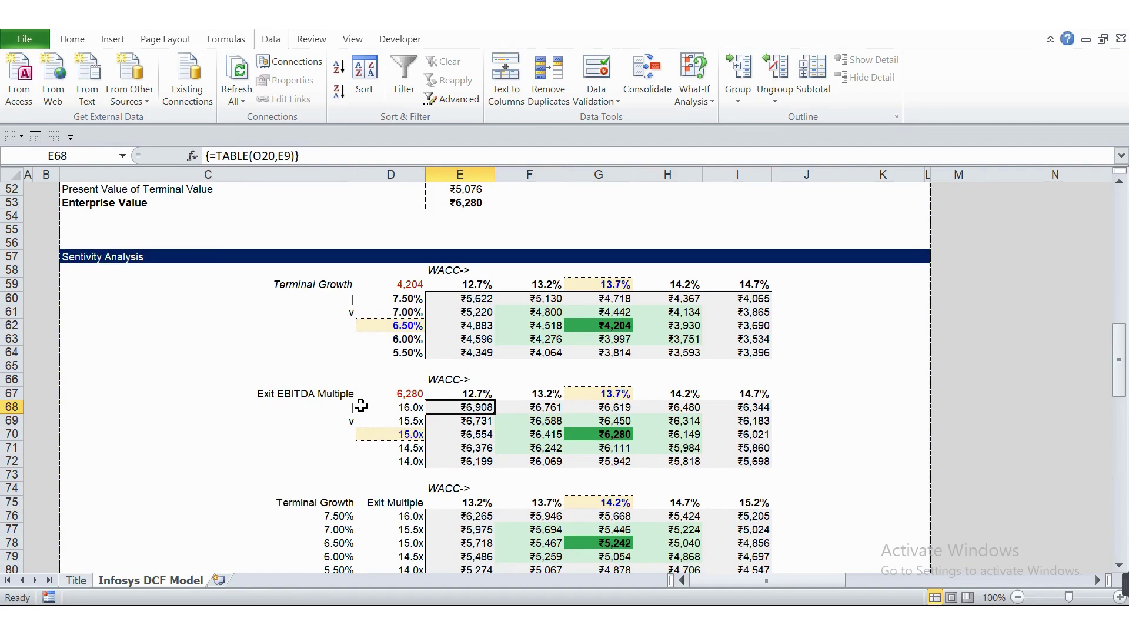
pyautogui.press('Right')
pyautogui.press('Right')
pyautogui.press('Right')
pyautogui.press('Right')
# - Look down column I from the Exit EBITDA Multiple table through the combined table to the end of the sensitivity section
pyautogui.press('Down')
pyautogui.press('Down')
pyautogui.press('Down')
pyautogui.press('Down')
pyautogui.press('Down')
pyautogui.press('Down')
pyautogui.press('Down')
pyautogui.press('Down')
pyautogui.press('Down')
pyautogui.press('Down')
pyautogui.press('Down')
pyautogui.press('Down')
pyautogui.press('Down')
pyautogui.press('Down')
pyautogui.press('Down')
pyautogui.press('Down')
pyautogui.press('Down')
pyautogui.press('Down')
pyautogui.press('Down')
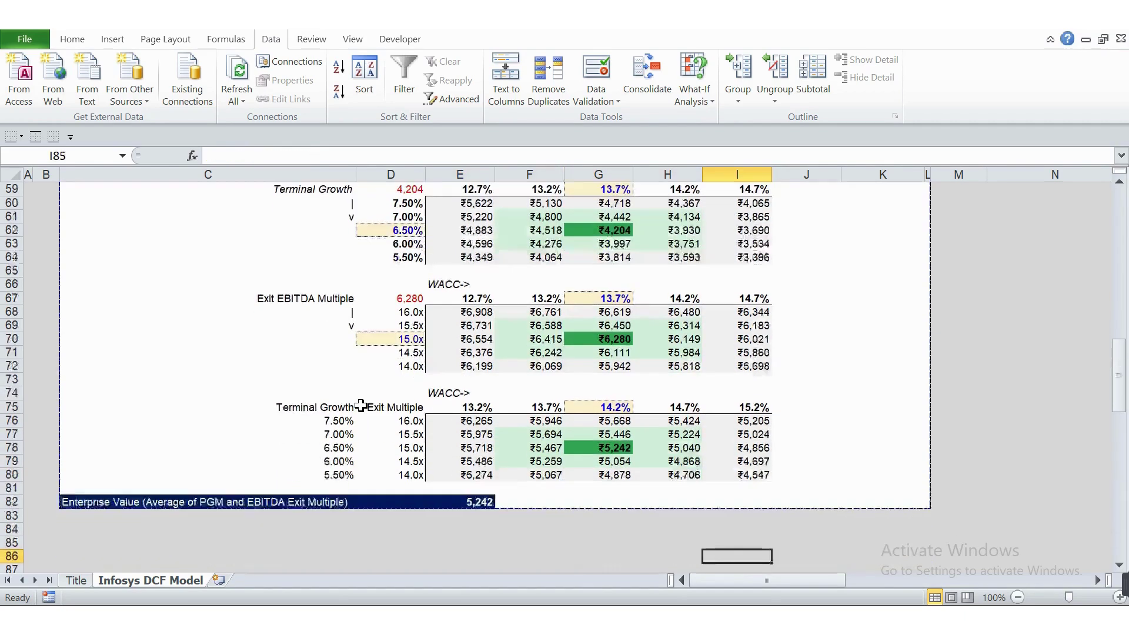
# - Check the Terminal Growth, Exit Multiple and WACC headings in row 75 of the combined table, including the formula in F75
pyautogui.press('Up')
pyautogui.press('Up')
pyautogui.press('Up')
pyautogui.press('Up')
pyautogui.press('Up')
pyautogui.press('Up')
pyautogui.press('Up')
pyautogui.press('Up')
pyautogui.press('Up')
pyautogui.press('Up')
pyautogui.press('Up')
pyautogui.press('Up')
pyautogui.press('Left')
pyautogui.press('Left')
pyautogui.press('Left')
pyautogui.press('Left')
pyautogui.press('Left')
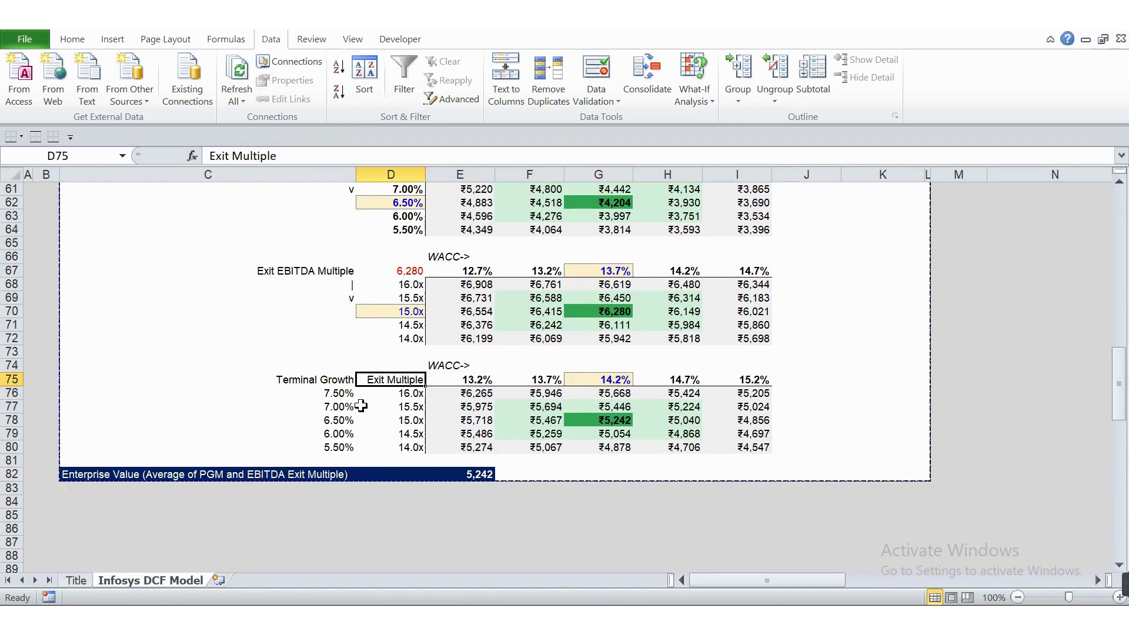
pyautogui.press('Right')
pyautogui.press('Right')
pyautogui.press('Right')
pyautogui.press('Left')
pyautogui.press('Left')
pyautogui.press('Left')
pyautogui.press('Left')
pyautogui.press('Right')
pyautogui.press('Right')
pyautogui.press('Right')
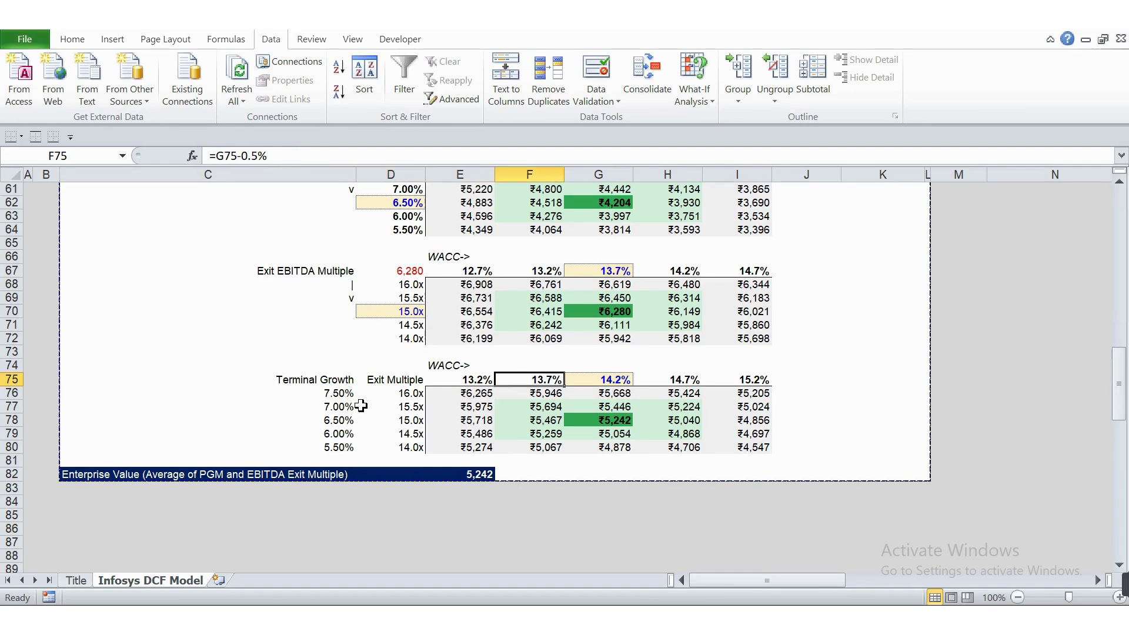
# - Inspect the averaging formulas in E76 and the base-case cell G78 of the combined table
pyautogui.press('Down')
pyautogui.press('Left')
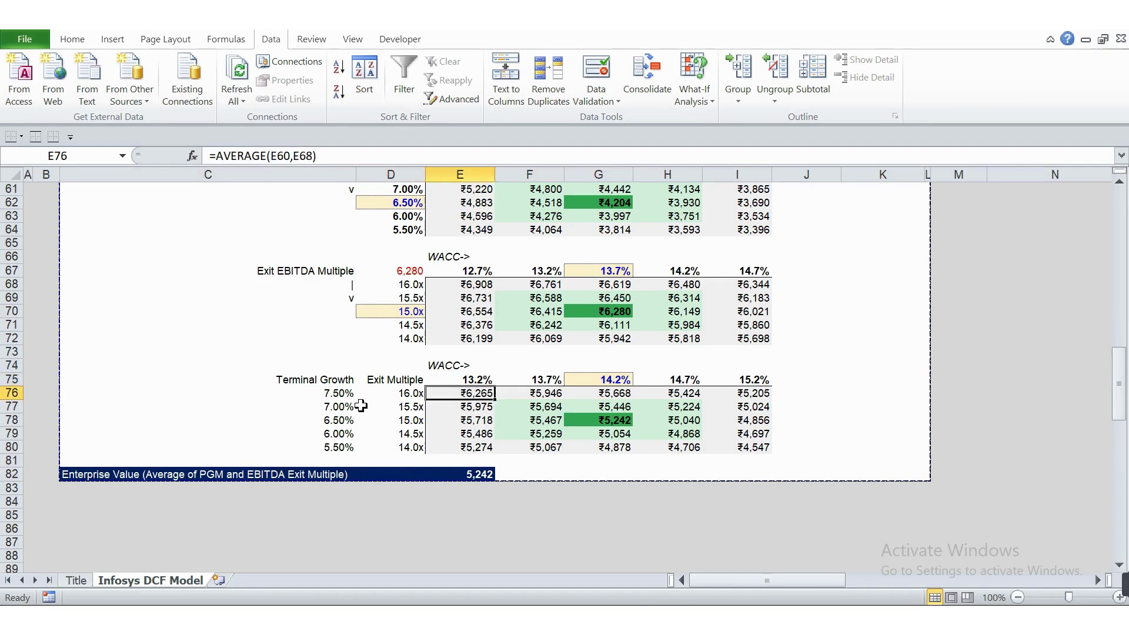
pyautogui.press('Down')
pyautogui.press('Down')
pyautogui.press('Right')
pyautogui.press('Right')
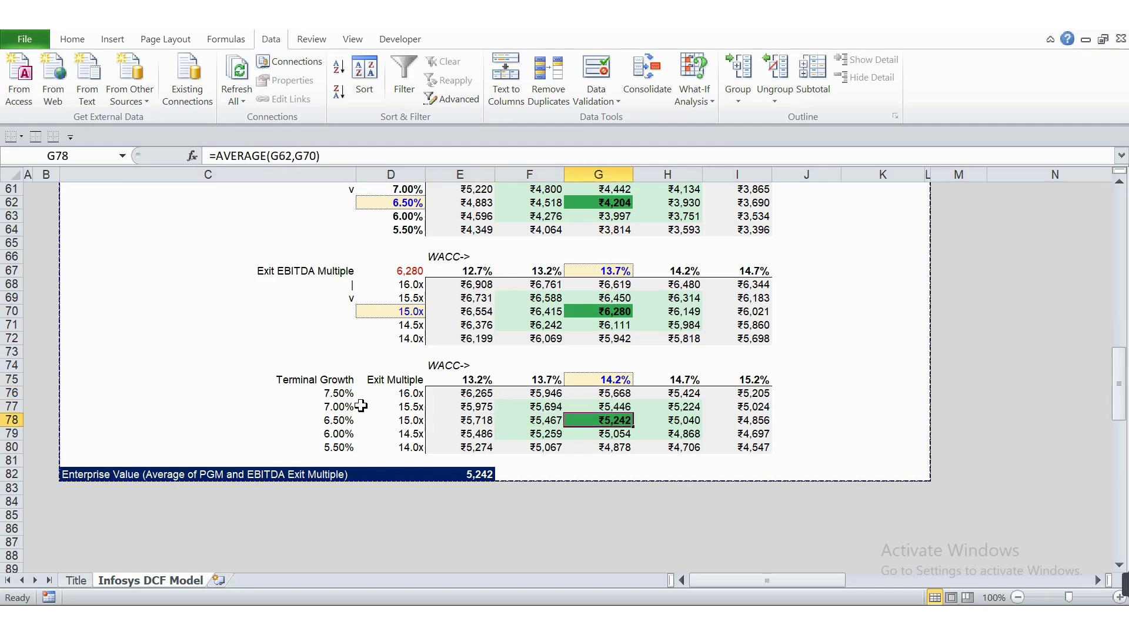
# - Check the formula in E82 behind the Enterprise Value average of PGM and EBITDA Exit Multiple
pyautogui.press('Down')
pyautogui.press('Down')
pyautogui.press('Down')
pyautogui.press('Down')
pyautogui.press('Left')
pyautogui.press('Left')
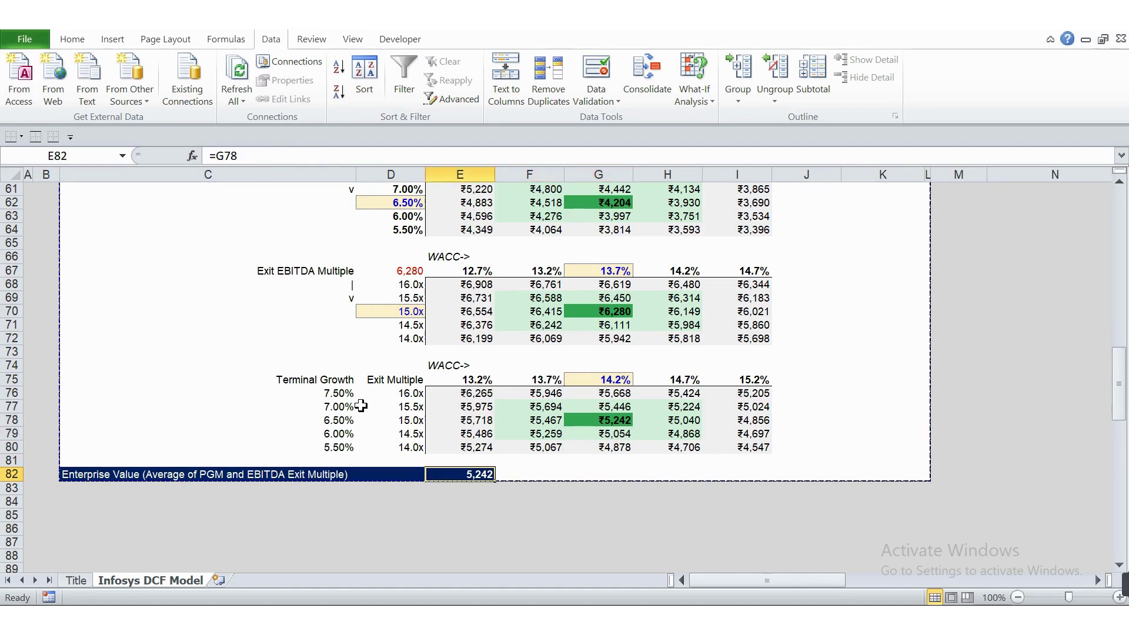
# - Review the whole Sensitivity Analysis section from the final enterprise value in row 82 up to its heading and the Terminal Growth table
pyautogui.press('Right')
pyautogui.press('Right')
pyautogui.press('Right')
pyautogui.press('Right')
pyautogui.press('Right')
pyautogui.press('Up')
pyautogui.press('Up')
pyautogui.press('Up')
pyautogui.press('Up')
pyautogui.press('Up')
pyautogui.press('Up')
pyautogui.press('Up')
pyautogui.press('Up')
pyautogui.press('Up')
pyautogui.press('Up')
pyautogui.press('Up')
pyautogui.press('Up')
pyautogui.press('Up')
pyautogui.press('Up')
pyautogui.press('Up')
pyautogui.press('Up')
pyautogui.press('Up')
pyautogui.press('Up')
pyautogui.press('Up')
pyautogui.press('Up')
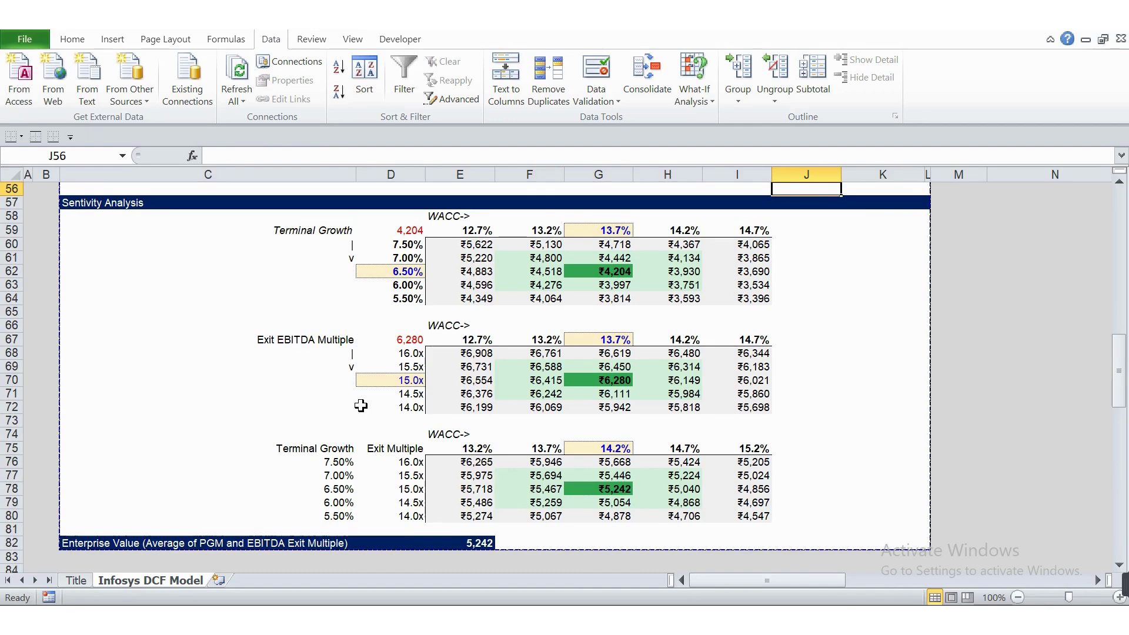
pyautogui.press('Down')
pyautogui.press('Down')
pyautogui.press('Down')
pyautogui.press('Down')
pyautogui.press('Down')
pyautogui.press('Down')
pyautogui.press('Down')
pyautogui.press('Down')
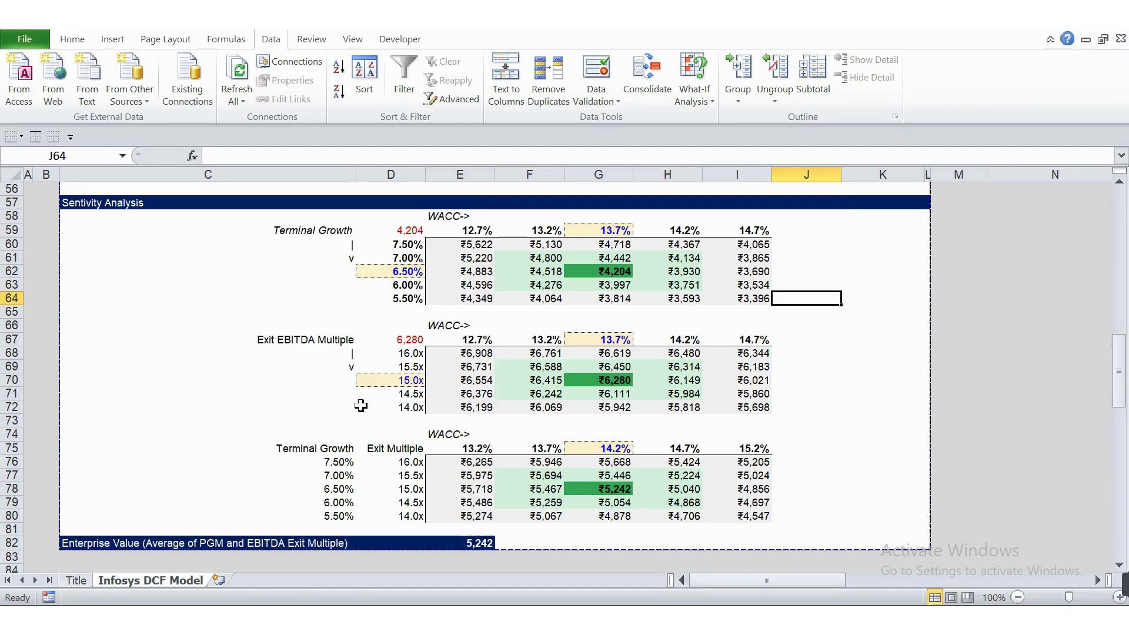
# - Review the model upward from the Sensitivity Analysis tables through the enterprise value calculations to the EBITDA row of the P&L
pyautogui.press('Up')
pyautogui.press('Up')
pyautogui.press('Up')
pyautogui.press('Up')
pyautogui.press('Up')
pyautogui.press('Up')
pyautogui.press('Up')
pyautogui.press('Up')
pyautogui.press('Up')
pyautogui.press('Up')
pyautogui.press('Up')
pyautogui.press('Up')
pyautogui.press('Up')
pyautogui.press('Up')
pyautogui.press('Up')
pyautogui.press('Up')
pyautogui.press('Up')
pyautogui.press('Up')
pyautogui.press('Up')
pyautogui.press('Up')
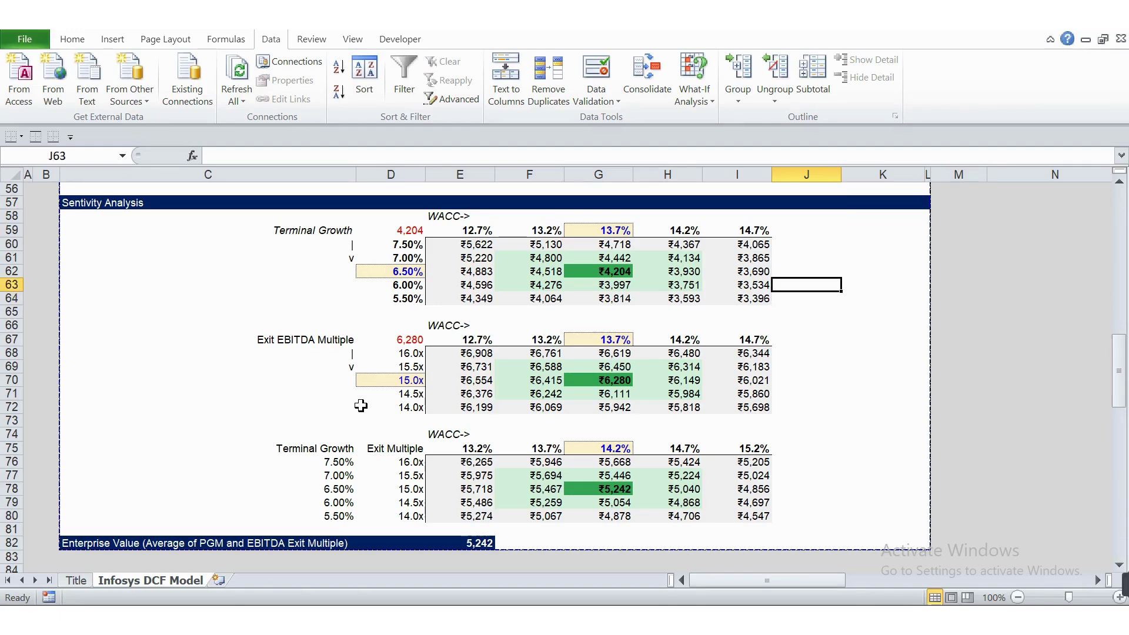
pyautogui.press('Up')
pyautogui.press('Up')
pyautogui.press('Up')
pyautogui.press('Up')
pyautogui.press('Up')
pyautogui.press('Up')
pyautogui.press('Up')
pyautogui.press('Up')
pyautogui.press('Up')
pyautogui.press('Up')
pyautogui.press('Up')
pyautogui.press('Up')
pyautogui.press('Up')
pyautogui.press('Up')
pyautogui.press('Up')
pyautogui.press('Up')
pyautogui.press('Up')
pyautogui.press('Up')
pyautogui.press('Up')
pyautogui.press('Up')
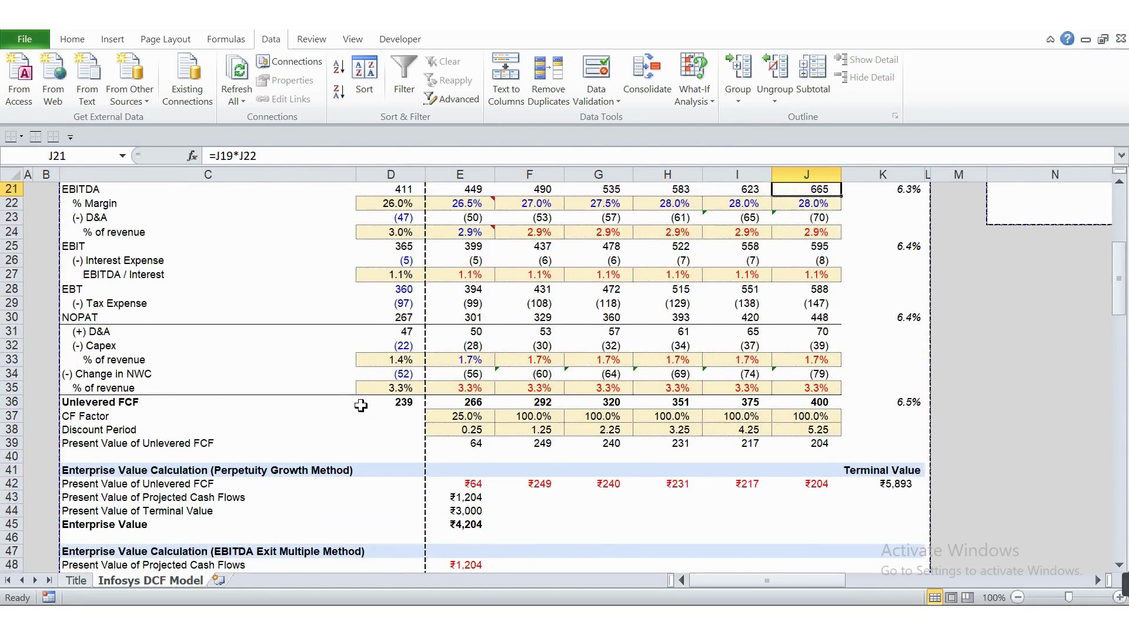
# - Look over the P&L projections in the 2030E and CAGR columns down to the D&A percentage of revenue in row 24
pyautogui.press('Down')
pyautogui.press('Down')
pyautogui.press('Down')
pyautogui.press('Down')
pyautogui.press('Down')
pyautogui.press('Down')
pyautogui.press('Down')
pyautogui.press('Down')
pyautogui.press('Down')
pyautogui.press('Down')
pyautogui.press('Down')
pyautogui.press('Down')
pyautogui.press('Down')
pyautogui.press('Down')
pyautogui.press('Down')
pyautogui.press('Down')
pyautogui.press('Down')
pyautogui.press('Up')
pyautogui.press('Right')
pyautogui.press('Up')
pyautogui.press('Right')
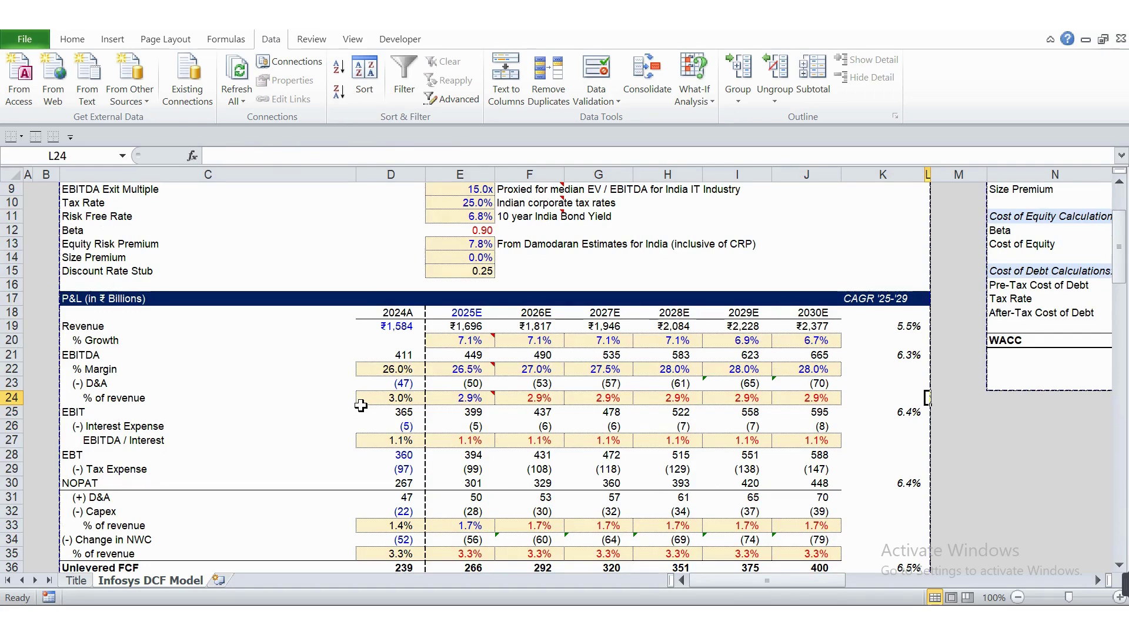
# - Examine the P&L margin, EBITDA and revenue rows back to the 2025E growth assumption in E20
pyautogui.press('Left')
pyautogui.press('Left')
pyautogui.press('Left')
pyautogui.press('Left')
pyautogui.press('Left')
pyautogui.press('Up')
pyautogui.press('Right')
pyautogui.press('Up')
pyautogui.press('Right')
pyautogui.press('Right')
pyautogui.press('Up')
pyautogui.press('Left')
pyautogui.press('Left')
pyautogui.press('Home')
pyautogui.press('Up')
pyautogui.press('Right')
pyautogui.press('Right')
pyautogui.press('Right')
pyautogui.press('Up')
pyautogui.press('Down')
pyautogui.press('Right')
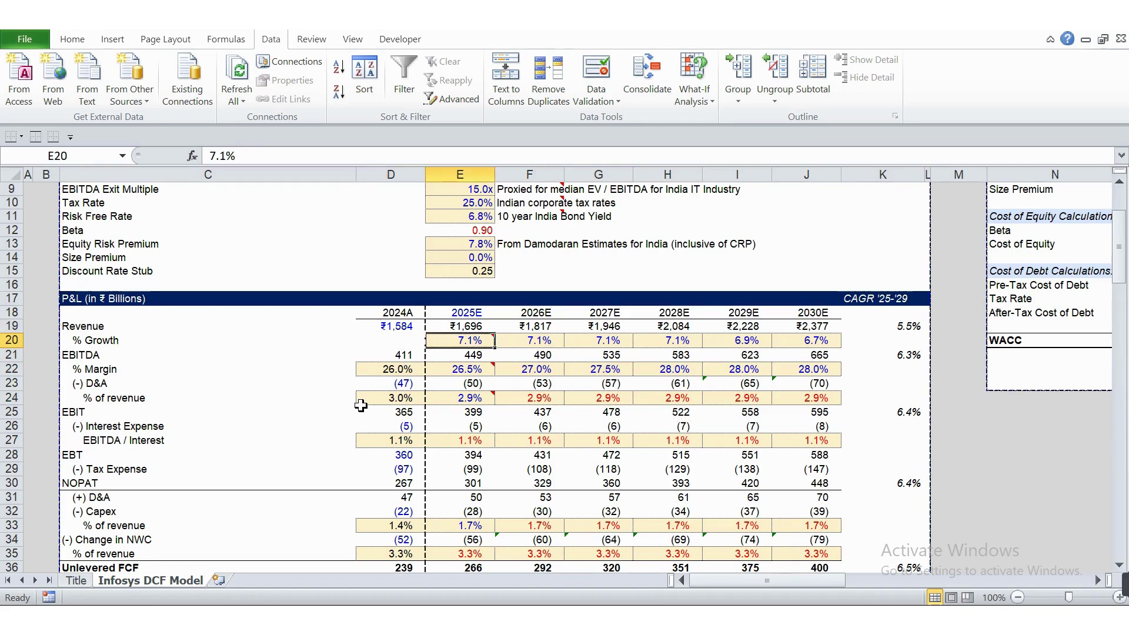
# - Inspect the revenue growth assumptions in row 20 from 2026E through 2029E
pyautogui.press('Up')
pyautogui.press('Right')
pyautogui.press('Down')
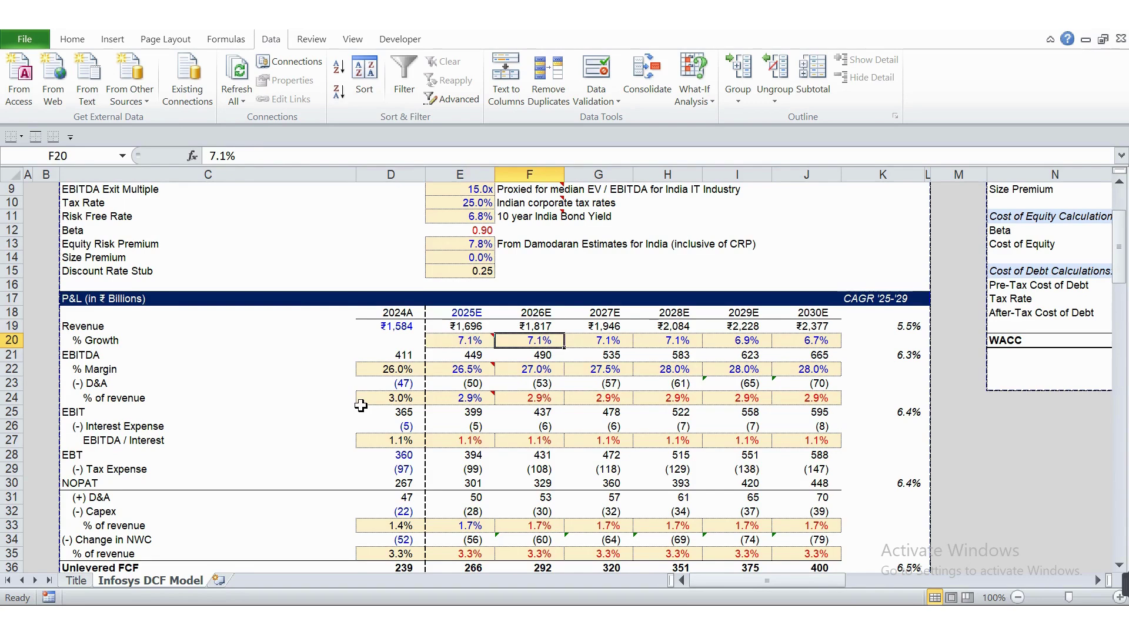
pyautogui.press('Right')
pyautogui.press('Right')
pyautogui.press('Right')
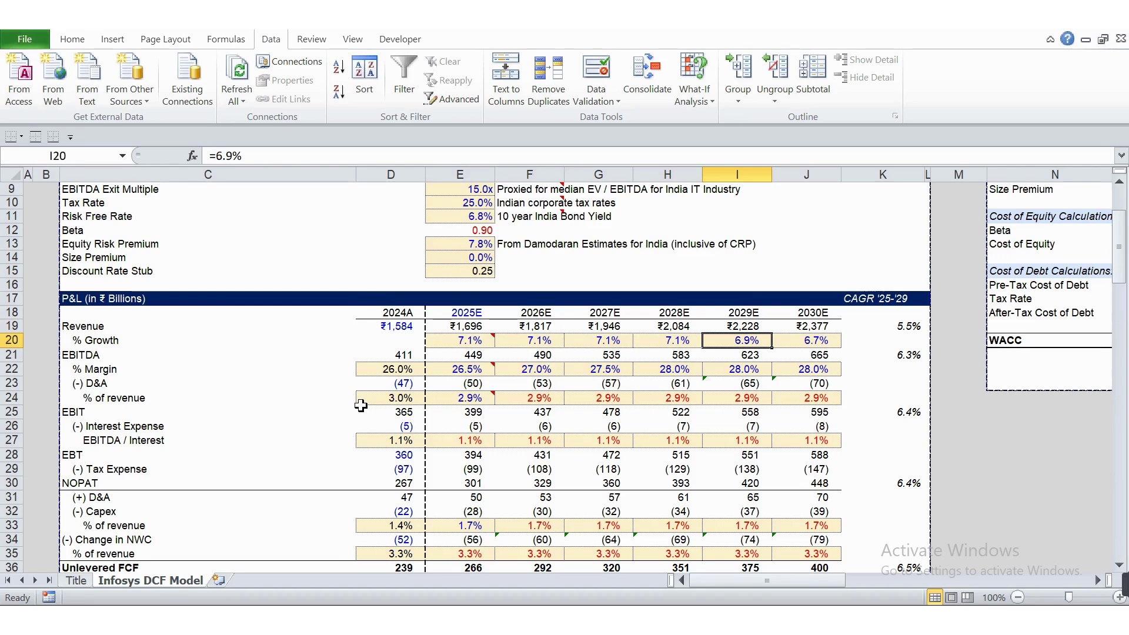
# - Go back over the 2025E revenue figures and check the formula behind the Beta assumption in E12
pyautogui.press('Left')
pyautogui.press('Left')
pyautogui.press('Left')
pyautogui.press('Left')
pyautogui.press('Up')
pyautogui.press('Right')
pyautogui.press('Up')
pyautogui.press('Up')
pyautogui.press('Up')
pyautogui.press('Up')
pyautogui.press('Up')
pyautogui.press('Up')
pyautogui.press('Up')
pyautogui.press('Left')
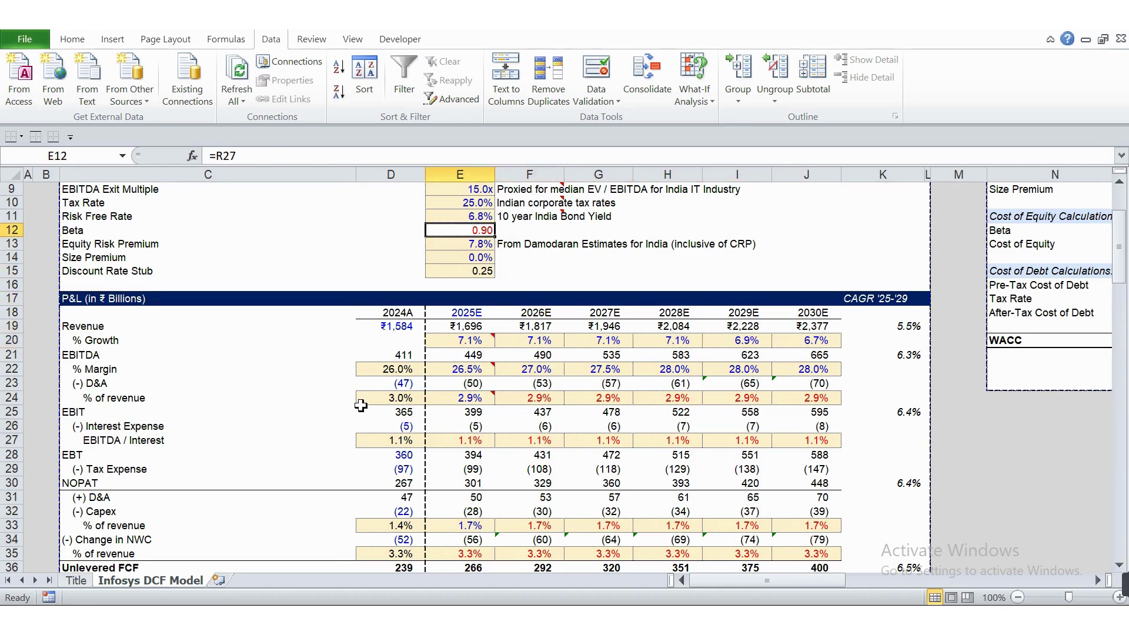
# - Review the 2025E column from the assumptions into the P&L, including the D&A percentage of revenue formula in E24
pyautogui.press('Down')
pyautogui.press('Down')
pyautogui.press('Down')
pyautogui.press('Down')
pyautogui.press('Down')
pyautogui.press('Down')
pyautogui.press('Down')
pyautogui.press('Down')
pyautogui.press('Down')
pyautogui.press('Down')
pyautogui.press('Down')
pyautogui.press('Down')
pyautogui.press('Down')
pyautogui.press('Down')
pyautogui.press('Down')
pyautogui.press('Down')
pyautogui.press('Down')
pyautogui.press('Down')
pyautogui.press('Down')
pyautogui.press('Down')
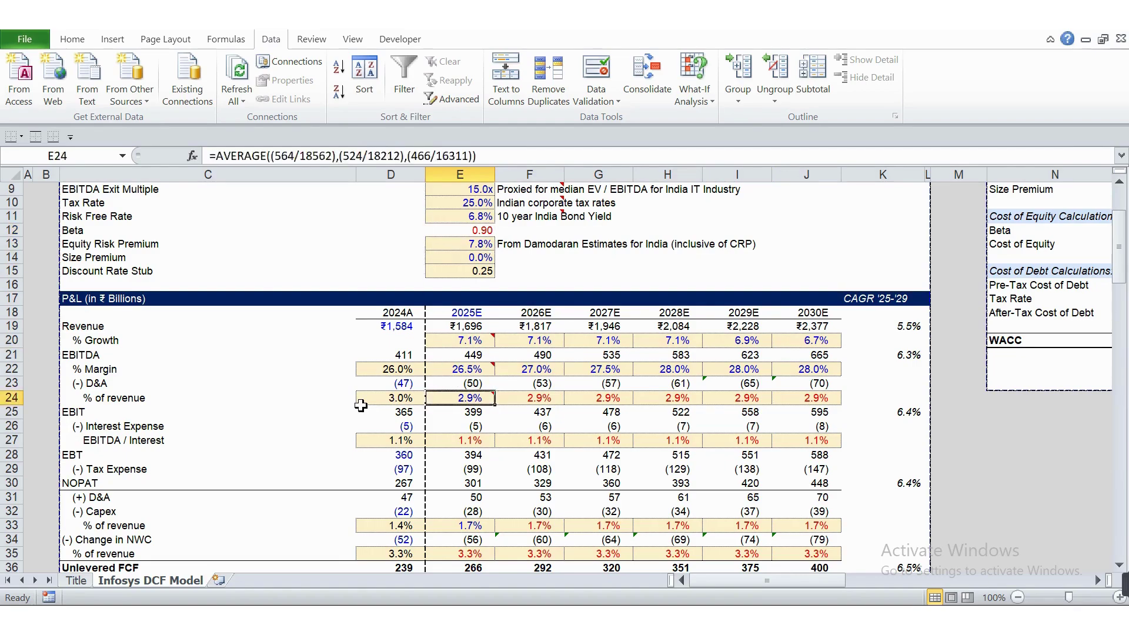
# - Examine the 2025E column below the D&A assumption in E24, following the P&L rows down
pyautogui.press('Down')
pyautogui.press('Down')
pyautogui.press('Down')
pyautogui.press('Down')
pyautogui.press('Down')
pyautogui.press('Down')
pyautogui.press('Down')
pyautogui.press('Down')
pyautogui.press('Down')
pyautogui.press('Down')
pyautogui.press('Down')
pyautogui.press('Up')
pyautogui.press('Up')
pyautogui.press('Up')
# - Look over the 2026E column, tracing its rows back up to the revenue growth assumption in F20
pyautogui.press('Right')
pyautogui.press('Down')
pyautogui.press('Down')
pyautogui.press('Down')
pyautogui.press('Down')
pyautogui.press('Up')
pyautogui.press('Up')
pyautogui.press('Up')
pyautogui.press('Up')
pyautogui.press('Up')
pyautogui.press('Up')
pyautogui.press('Up')
pyautogui.press('Up')
pyautogui.press('Up')
pyautogui.press('Up')
pyautogui.press('Up')
pyautogui.press('Up')
pyautogui.press('Up')
pyautogui.press('Up')
pyautogui.press('Up')
pyautogui.press('Up')
pyautogui.press('Up')
pyautogui.press('Up')
pyautogui.press('Up')
pyautogui.press('Up')
pyautogui.press('Up')
pyautogui.press('Up')
pyautogui.press('Up')
pyautogui.press('Up')
pyautogui.press('Up')
pyautogui.press('Up')
pyautogui.press('Up')
pyautogui.press('Up')
pyautogui.press('Up')
pyautogui.press('Up')
pyautogui.press('Up')
pyautogui.press('Up')
pyautogui.press('Up')
pyautogui.press('Up')
pyautogui.press('Up')
pyautogui.press('Up')
pyautogui.press('Up')
pyautogui.press('Up')
pyautogui.press('Up')
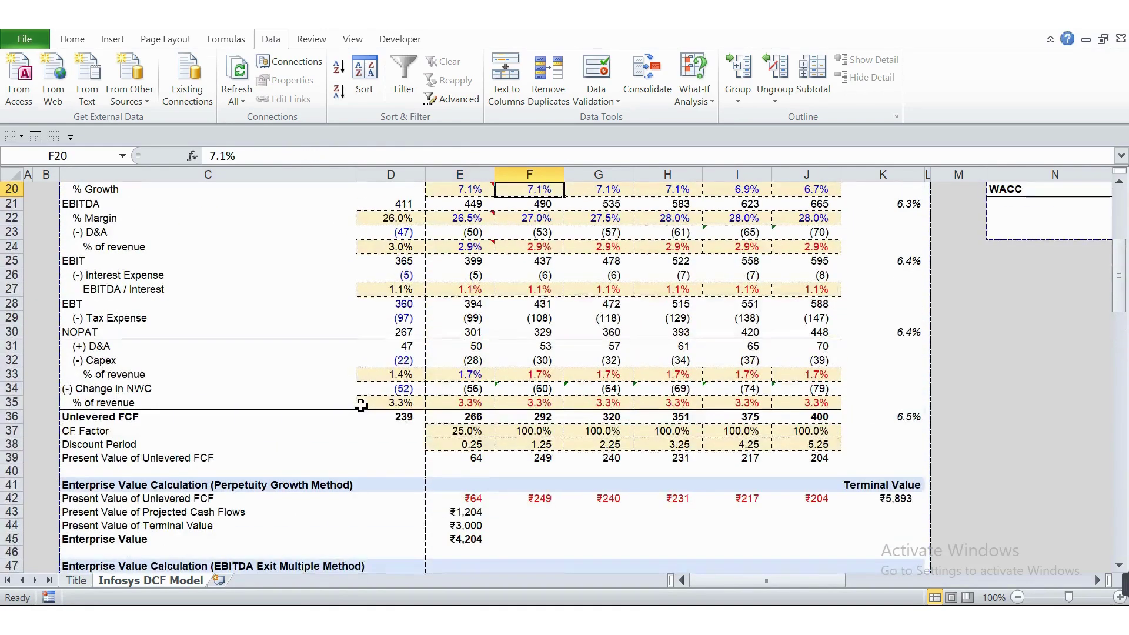
# - Check the 2026E revenue formula in F19 against the growth assumption in F20
pyautogui.press('Up')
pyautogui.press('Up')
pyautogui.press('Up')
pyautogui.press('Down')
pyautogui.press('Down')
pyautogui.press('Down')
pyautogui.press('Down')
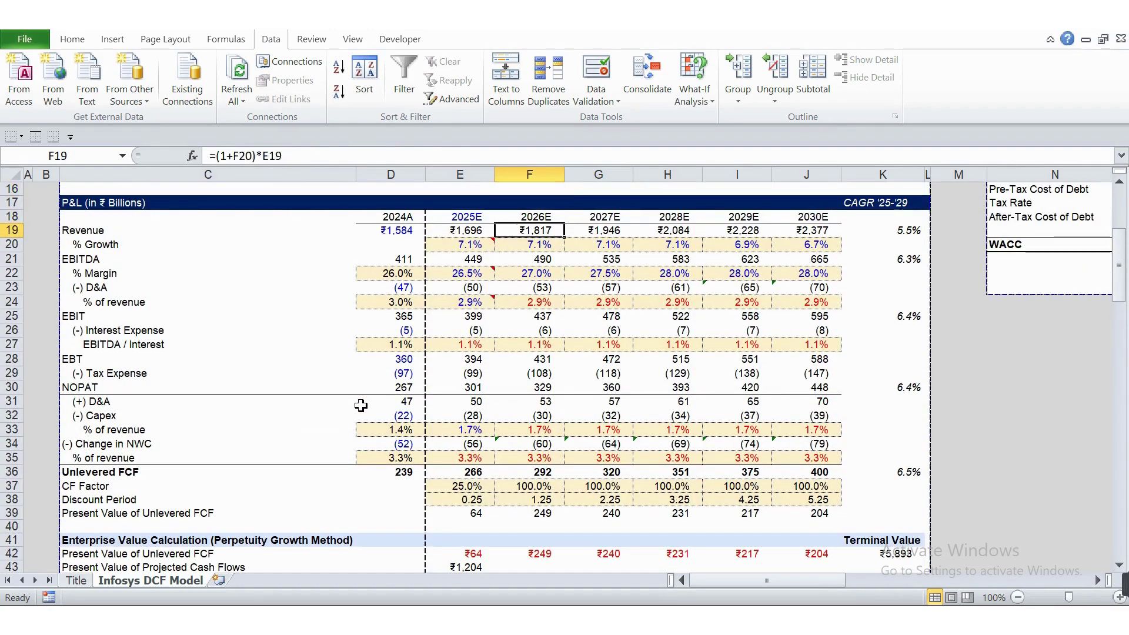
pyautogui.press('Up')
pyautogui.press('Down')
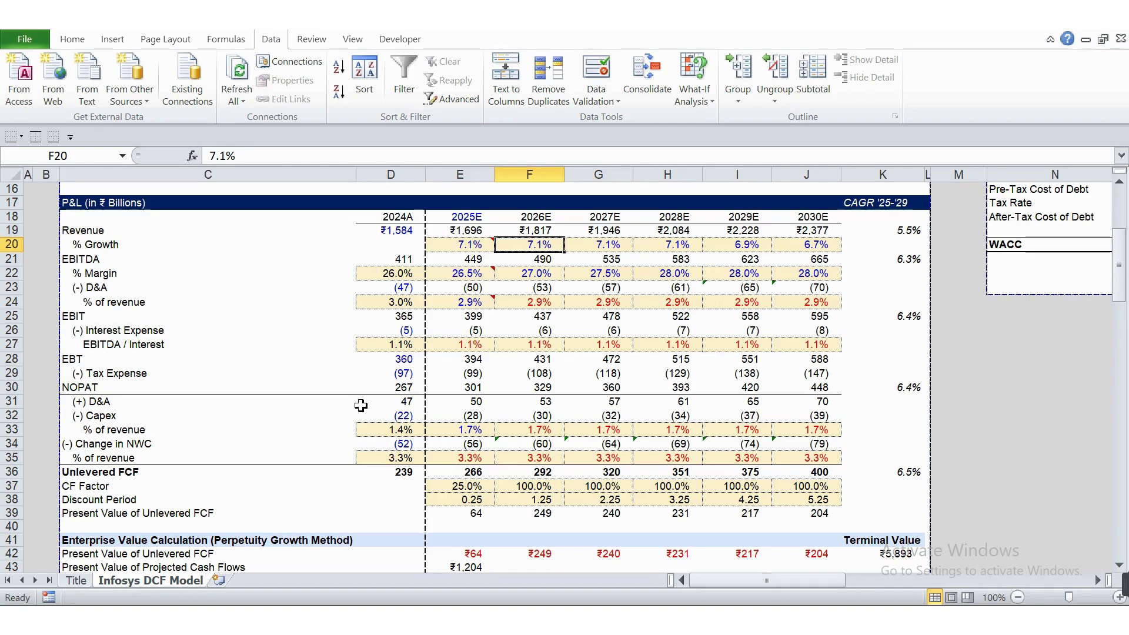
# - Follow the 2026E column from EBITDA in F21 down to the sensitivity tables and the average enterprise value row
pyautogui.press('Down')
pyautogui.press('Down')
pyautogui.press('Down')
pyautogui.press('Down')
pyautogui.press('Down')
pyautogui.press('Down')
pyautogui.press('Down')
pyautogui.press('Down')
pyautogui.press('Down')
pyautogui.press('Down')
pyautogui.press('Down')
pyautogui.press('Down')
pyautogui.press('Down')
pyautogui.press('Down')
pyautogui.press('Down')
pyautogui.press('Down')
pyautogui.press('Down')
pyautogui.press('Down')
pyautogui.press('Down')
pyautogui.press('Down')
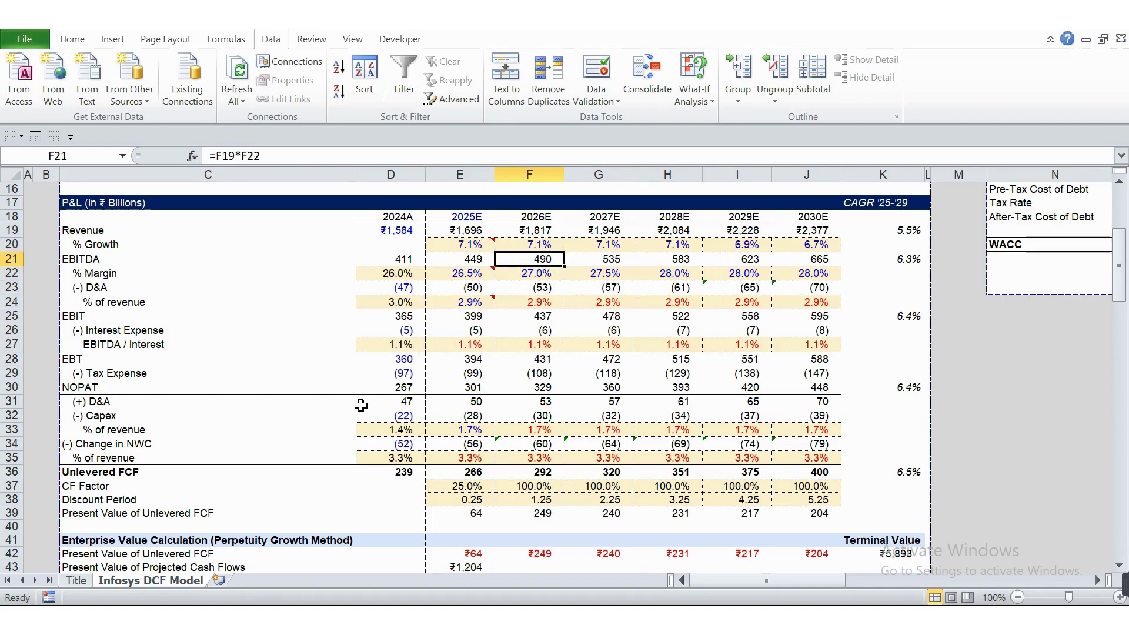
pyautogui.press('Down')
pyautogui.press('Down')
pyautogui.press('Down')
pyautogui.press('Down')
pyautogui.press('Down')
pyautogui.press('Down')
pyautogui.press('Down')
pyautogui.press('Down')
pyautogui.press('Down')
pyautogui.press('Down')
pyautogui.press('Down')
pyautogui.press('Down')
pyautogui.press('Down')
pyautogui.press('Down')
pyautogui.press('Down')
pyautogui.press('Down')
pyautogui.press('Down')
pyautogui.press('Down')
pyautogui.press('Down')
pyautogui.press('Down')
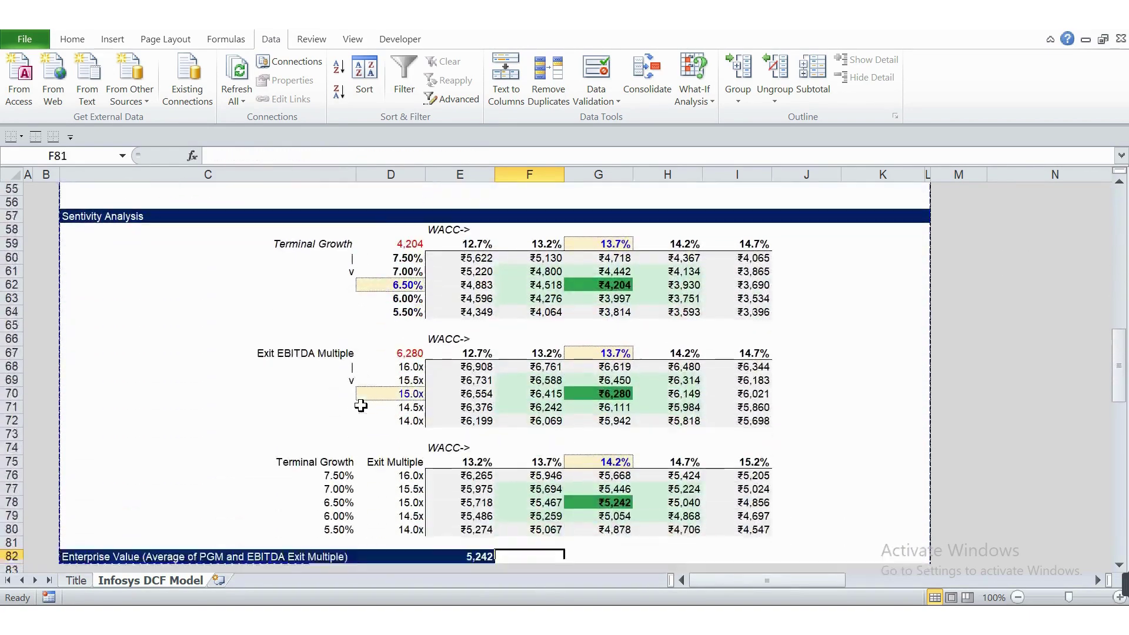
# - Examine the combined terminal growth and exit multiple sensitivity table, including the averaging formula in F80
pyautogui.press('Up')
pyautogui.press('Up')
pyautogui.press('Up')
pyautogui.press('Up')
pyautogui.press('Up')
pyautogui.press('Up')
pyautogui.press('Up')
pyautogui.press('Up')
pyautogui.press('Up')
pyautogui.press('Up')
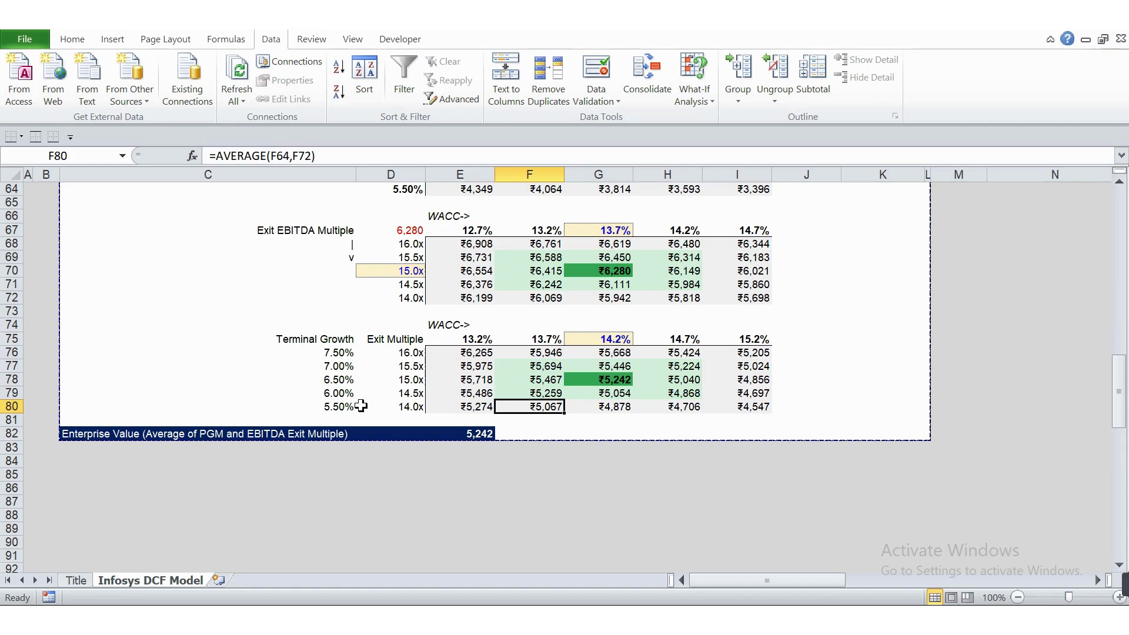
# - Inspect the Exit EBITDA Multiple sensitivity table up to the data table formula in F68
pyautogui.press('Up')
pyautogui.press('Up')
pyautogui.press('Up')
pyautogui.press('Up')
pyautogui.press('Up')
pyautogui.press('Up')
pyautogui.press('Up')
pyautogui.press('Up')
pyautogui.press('Up')
pyautogui.press('Up')
pyautogui.press('Up')
pyautogui.press('Up')
pyautogui.press('Up')
pyautogui.press('Up')
pyautogui.press('Up')
pyautogui.press('Up')
pyautogui.press('Up')
pyautogui.press('Up')
pyautogui.press('Up')
pyautogui.press('Up')
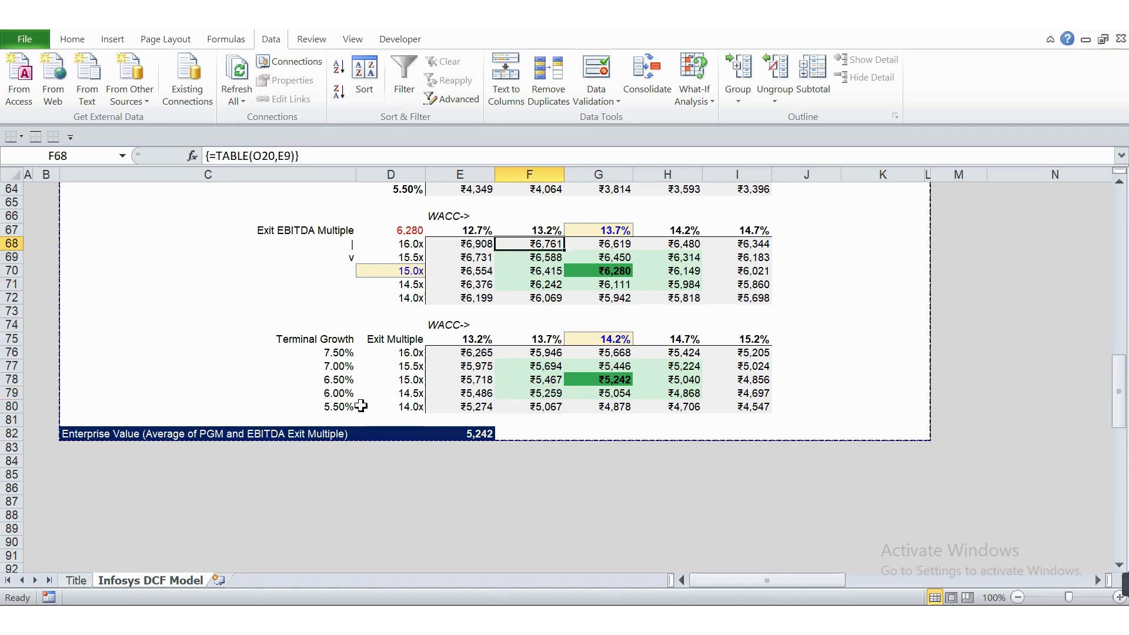
# - Inspect the Exit EBITDA Multiple and combined sensitivity tables from F68 downward and across to column H
pyautogui.press('Down')
pyautogui.press('Down')
pyautogui.press('Down')
pyautogui.press('Down')
pyautogui.press('Down')
pyautogui.press('Down')
pyautogui.press('Down')
pyautogui.press('Down')
pyautogui.press('Down')
pyautogui.press('Down')
pyautogui.press('Down')
pyautogui.press('Down')
pyautogui.press('Right')
pyautogui.press('Up')
pyautogui.press('Up')
pyautogui.press('Right')
# - Follow column H through the three sensitivity tables, from the data table formula in H60 to the averaging formula in H80
pyautogui.press('Down')
pyautogui.press('Down')
pyautogui.press('Down')
pyautogui.press('Down')
pyautogui.press('Down')
pyautogui.press('Down')
pyautogui.press('Down')
pyautogui.press('Down')
pyautogui.press('Down')
pyautogui.press('Down')
pyautogui.press('Down')
pyautogui.press('Down')
pyautogui.press('Down')
pyautogui.press('Down')
pyautogui.press('Down')
pyautogui.press('Down')
pyautogui.press('Down')
pyautogui.press('Down')
pyautogui.press('Down')
pyautogui.press('Down')
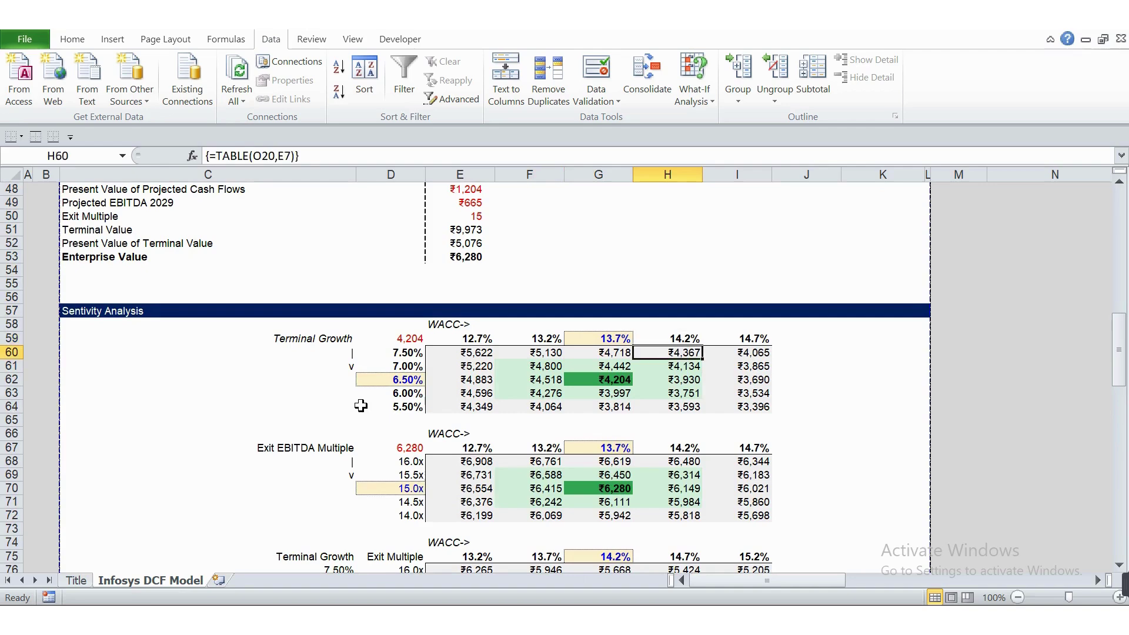
pyautogui.press('Down')
pyautogui.press('Down')
pyautogui.press('Down')
pyautogui.press('Down')
# - Trace column H back up from the sensitivity tables through the present value of unlevered FCF in H42 to the 2028E P&L projections
pyautogui.press('Up')
pyautogui.press('Up')
pyautogui.press('Up')
pyautogui.press('Up')
pyautogui.press('Up')
pyautogui.press('Up')
pyautogui.press('Up')
pyautogui.press('Up')
pyautogui.press('Up')
pyautogui.press('Up')
pyautogui.press('Up')
pyautogui.press('Up')
pyautogui.press('Up')
pyautogui.press('Up')
pyautogui.press('Up')
pyautogui.press('Up')
pyautogui.press('Up')
pyautogui.press('Up')
pyautogui.press('Up')
pyautogui.press('Up')
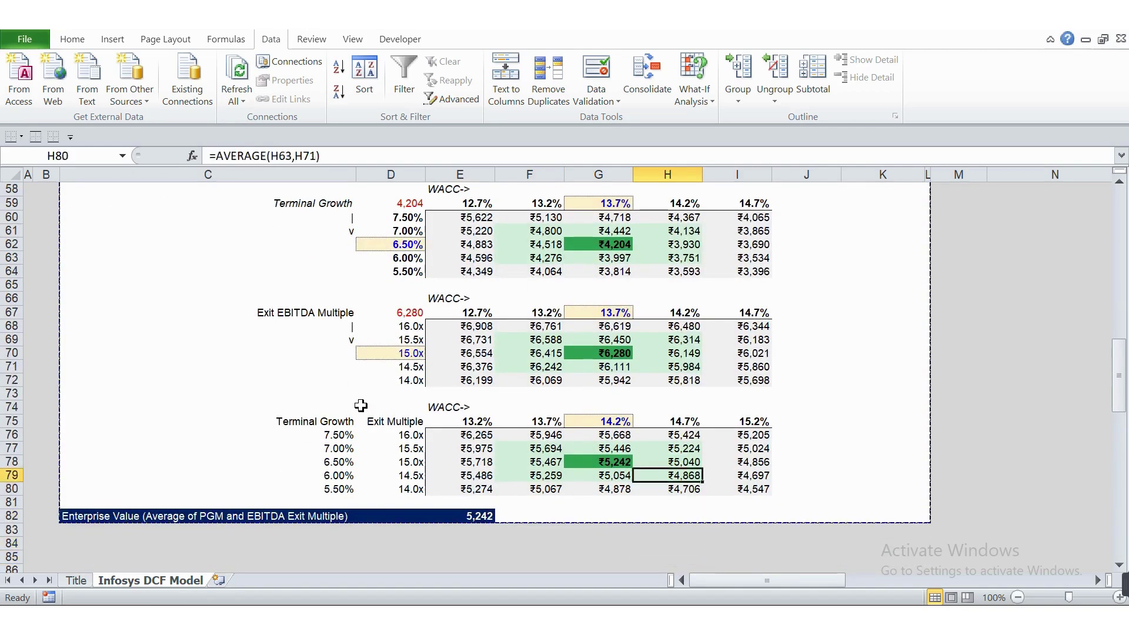
pyautogui.press('Up')
pyautogui.press('Up')
pyautogui.press('Up')
pyautogui.press('Up')
pyautogui.press('Up')
pyautogui.press('Up')
pyautogui.press('Up')
pyautogui.press('Up')
pyautogui.press('Up')
pyautogui.press('Up')
pyautogui.press('Up')
pyautogui.press('Up')
pyautogui.press('Up')
pyautogui.press('Up')
pyautogui.press('Up')
pyautogui.press('Up')
pyautogui.press('Up')
pyautogui.press('Up')
pyautogui.press('Up')
pyautogui.press('Up')
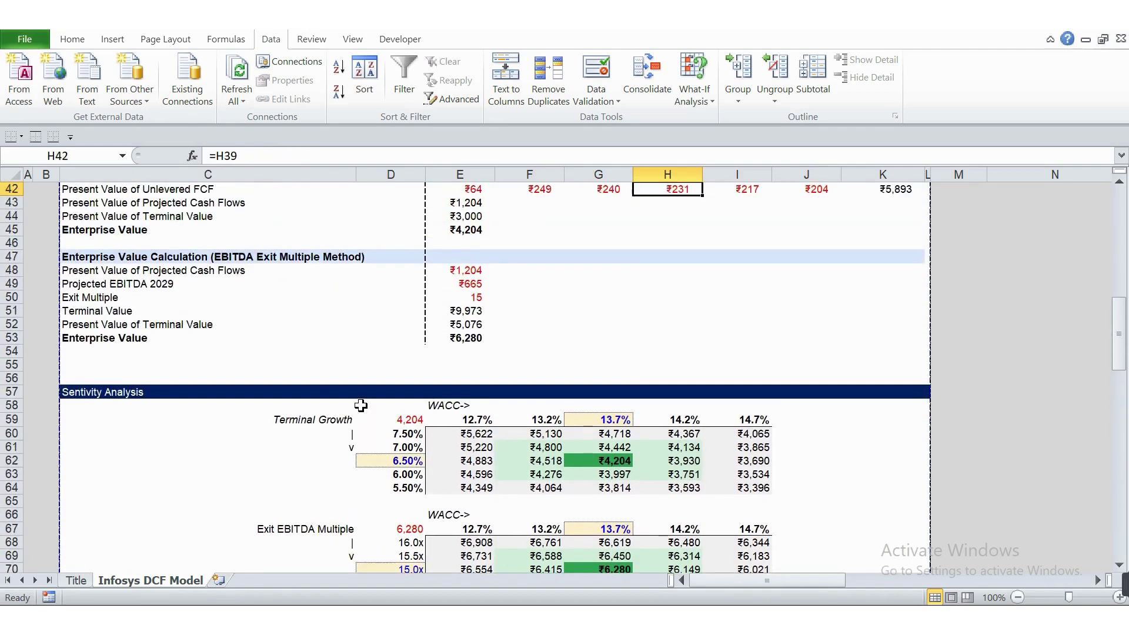
pyautogui.press('Up')
pyautogui.press('Up')
pyautogui.press('Up')
pyautogui.press('Up')
pyautogui.press('Up')
pyautogui.press('Up')
pyautogui.press('Up')
pyautogui.press('Up')
pyautogui.press('Up')
pyautogui.press('Down')
pyautogui.press('Down')
pyautogui.press('Down')
pyautogui.press('Down')
pyautogui.press('Down')
pyautogui.press('Down')
pyautogui.press('Down')
pyautogui.press('Down')
pyautogui.press('Down')
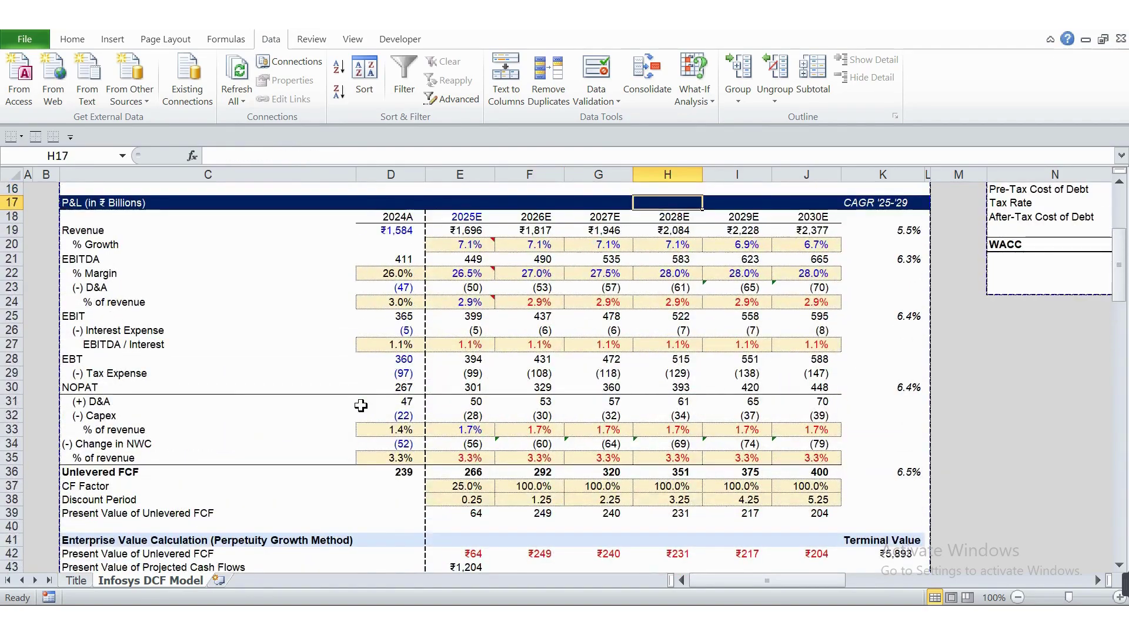
# - Review the 2030E column from the P&L projections down past the enterprise value calculations and sensitivity tables to row 83
pyautogui.press('Up')
pyautogui.press('Up')
pyautogui.press('Right')
pyautogui.press('Right')
pyautogui.press('Down')
pyautogui.press('Down')
pyautogui.press('Down')
pyautogui.press('Down')
pyautogui.press('Down')
pyautogui.press('Down')
pyautogui.press('Down')
pyautogui.press('Down')
pyautogui.press('Down')
pyautogui.press('Down')
pyautogui.press('Down')
pyautogui.press('Down')
pyautogui.press('Down')
pyautogui.press('Down')
pyautogui.press('Down')
pyautogui.press('Down')
pyautogui.press('Down')
pyautogui.press('Down')
pyautogui.press('Down')
pyautogui.press('Down')
pyautogui.press('Down')
pyautogui.press('Down')
pyautogui.press('Down')
pyautogui.press('Down')
pyautogui.press('Down')
pyautogui.press('Down')
pyautogui.press('Down')
pyautogui.press('Down')
pyautogui.press('Down')
pyautogui.press('Down')
pyautogui.press('Down')
pyautogui.press('Down')
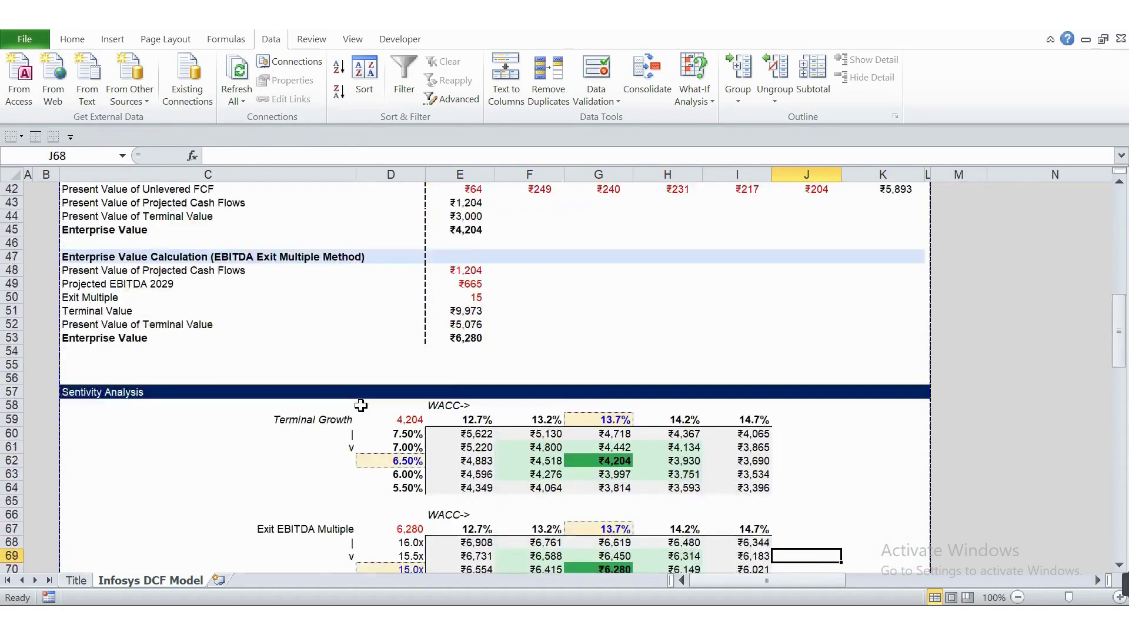
pyautogui.press('Down')
pyautogui.press('Down')
pyautogui.press('Down')
pyautogui.press('Down')
pyautogui.press('Down')
pyautogui.press('Down')
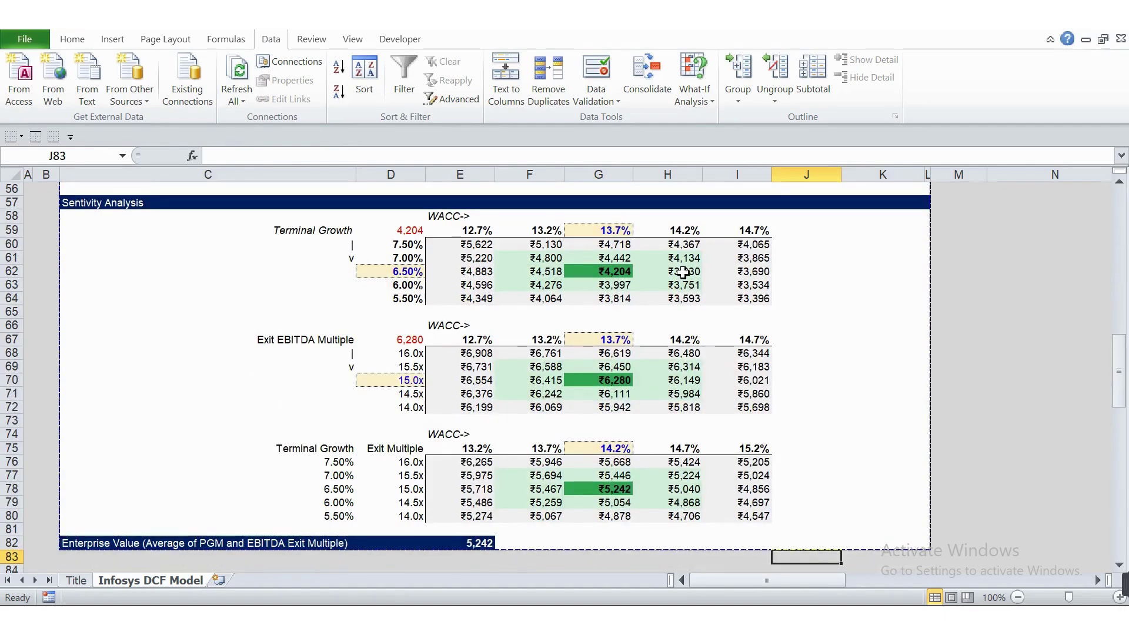
# - Check the selected-case beta formula in R27
pyautogui.click(682, 272)
pyautogui.press('Right')
pyautogui.press('Right')
pyautogui.press('Right')
pyautogui.press('Right')
pyautogui.press('Right')
pyautogui.press('Right')
pyautogui.press('Right')
pyautogui.press('Right')
pyautogui.press('Right')
pyautogui.press('Right')
pyautogui.hotkey('ctrl', 'Up')
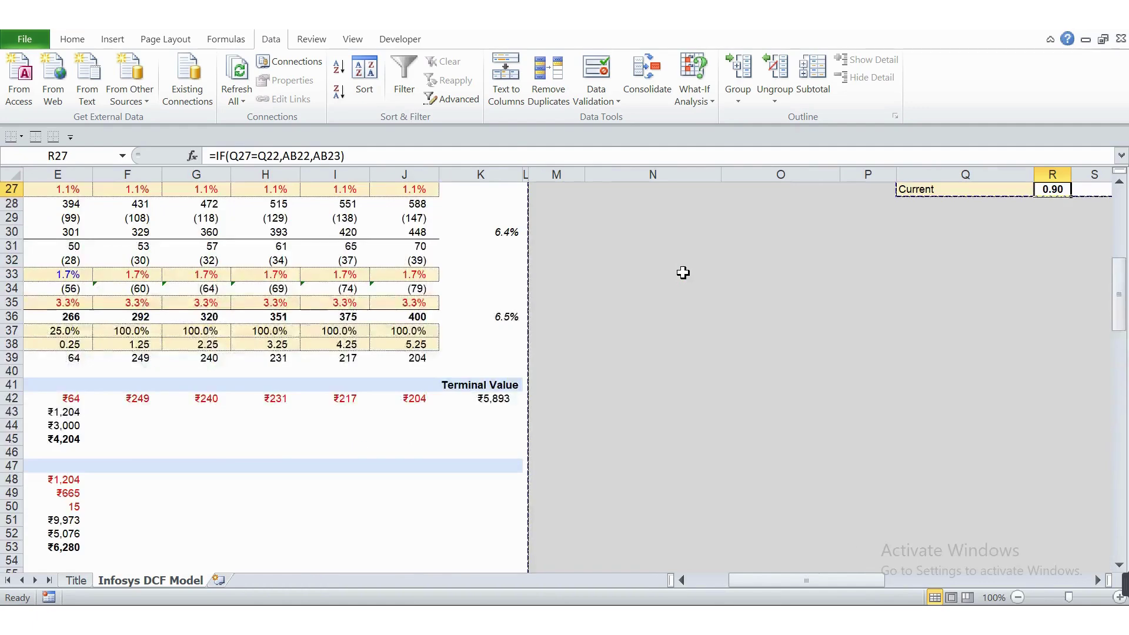
# - Review the WACC assumptions and the comparable companies' unlevered beta table at the top of the sheet
pyautogui.hotkey('ctrl', 'Up')
pyautogui.hotkey('ctrl', 'Up')
pyautogui.press('Right')
pyautogui.press('Right')
pyautogui.press('Right')
pyautogui.press('Right')
pyautogui.press('Right')
pyautogui.press('Right')
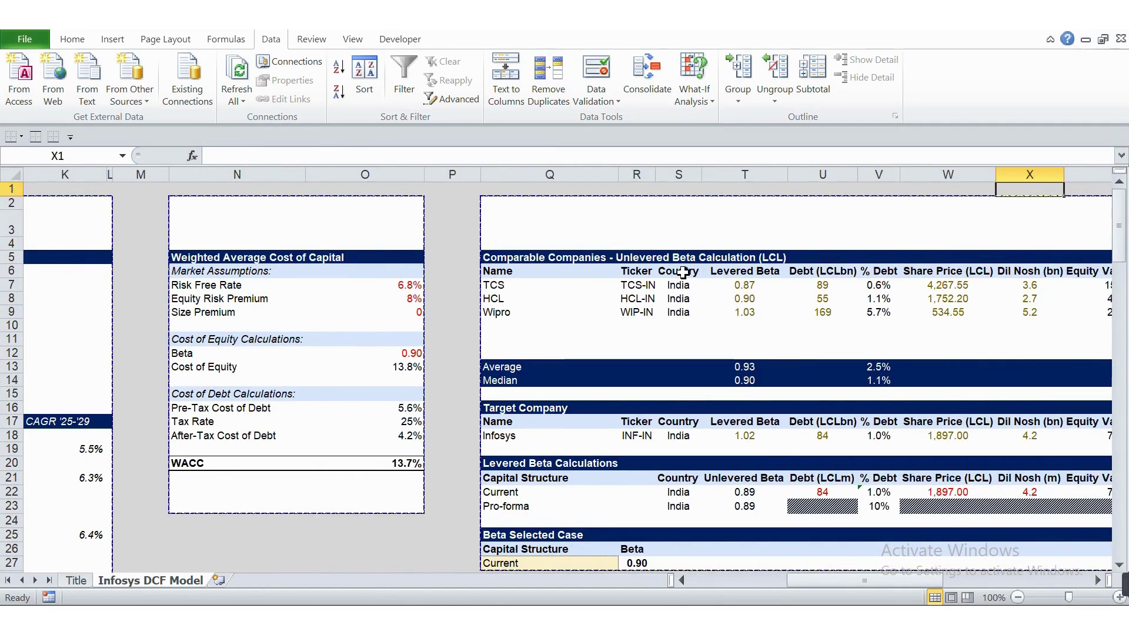